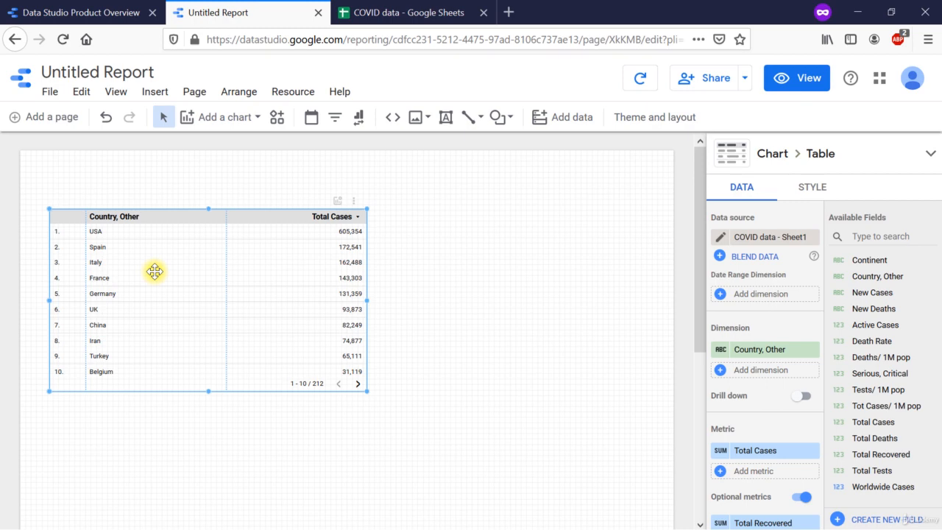
Step: Add a conditional formatting rule to the table with the condition Country, Other equal to USA
click(821, 188)
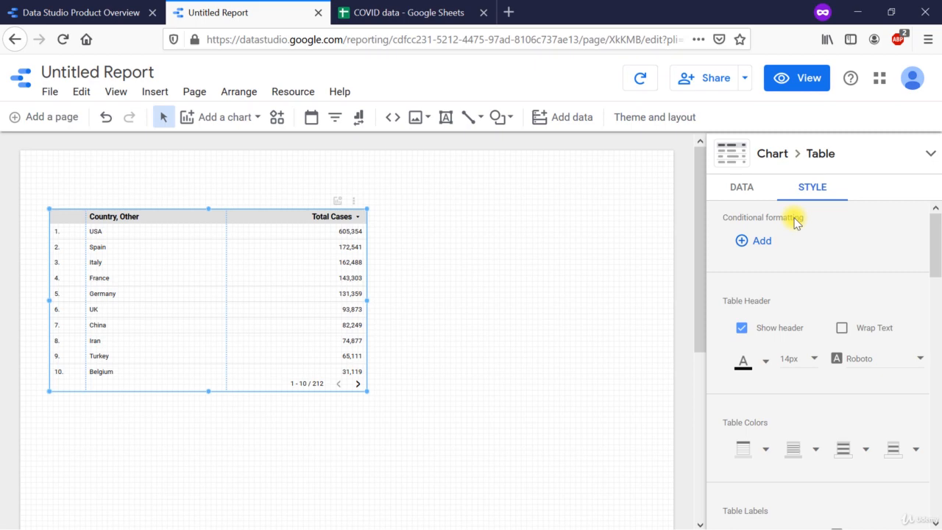
click(742, 242)
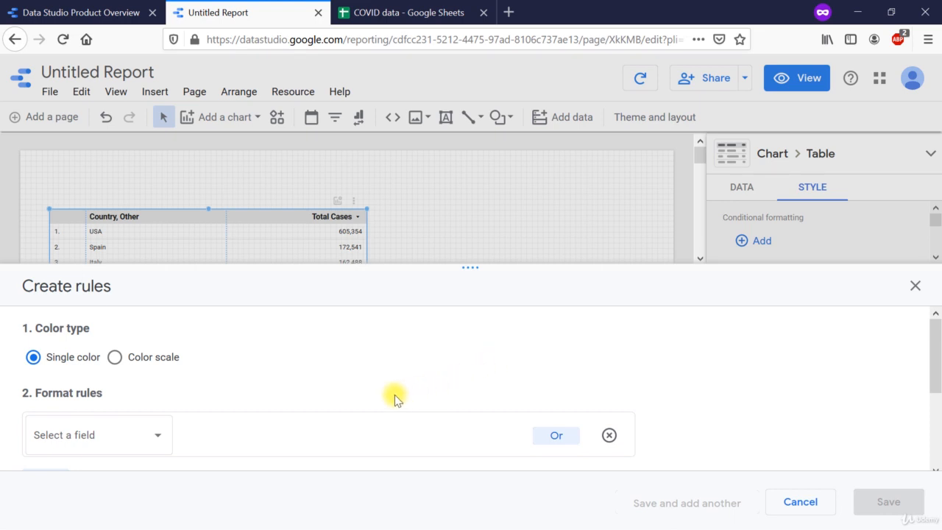
click(73, 446)
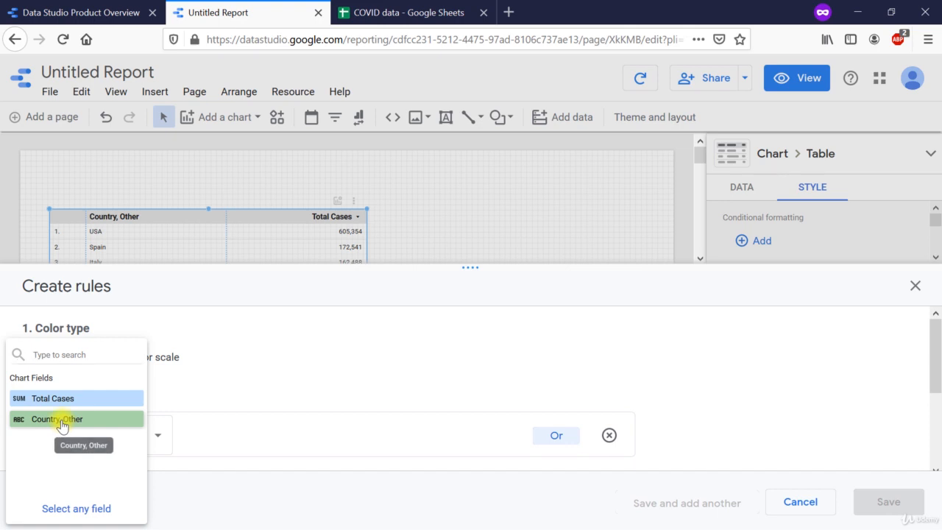
click(61, 423)
click(224, 449)
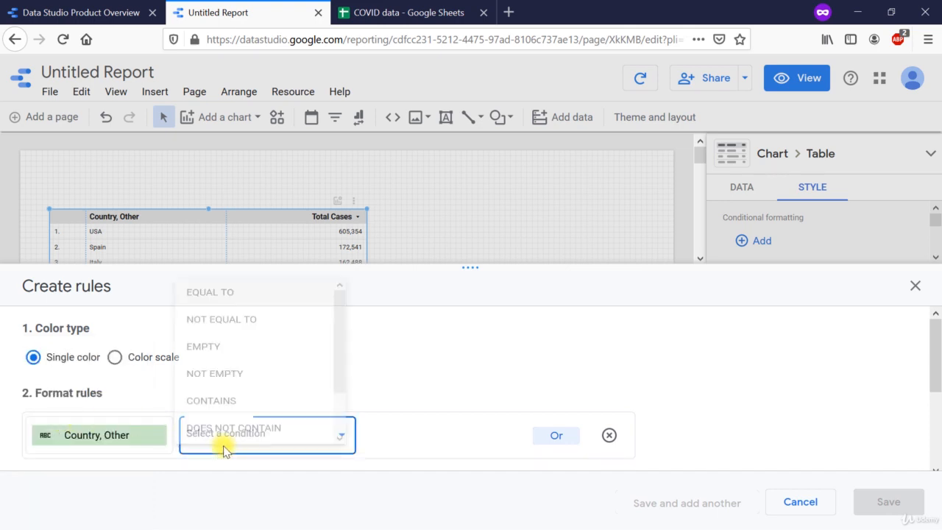
click(219, 275)
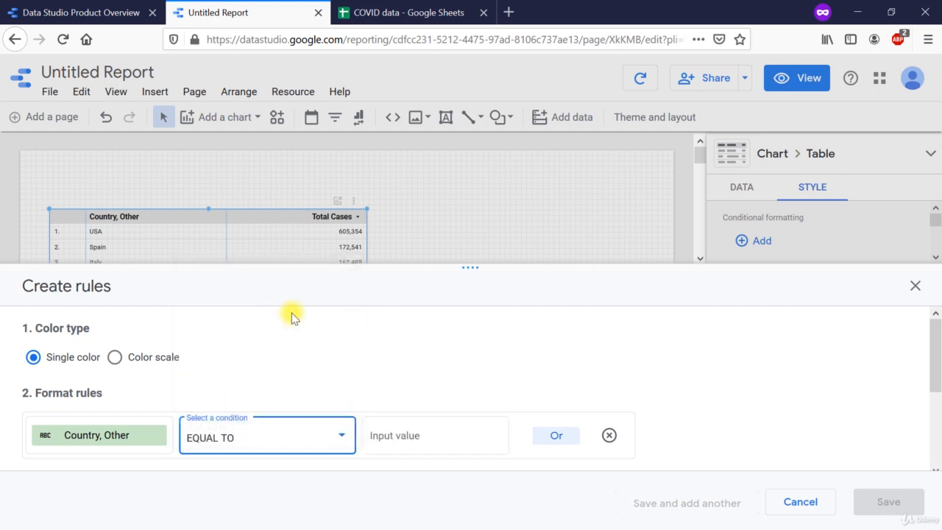
click(428, 435)
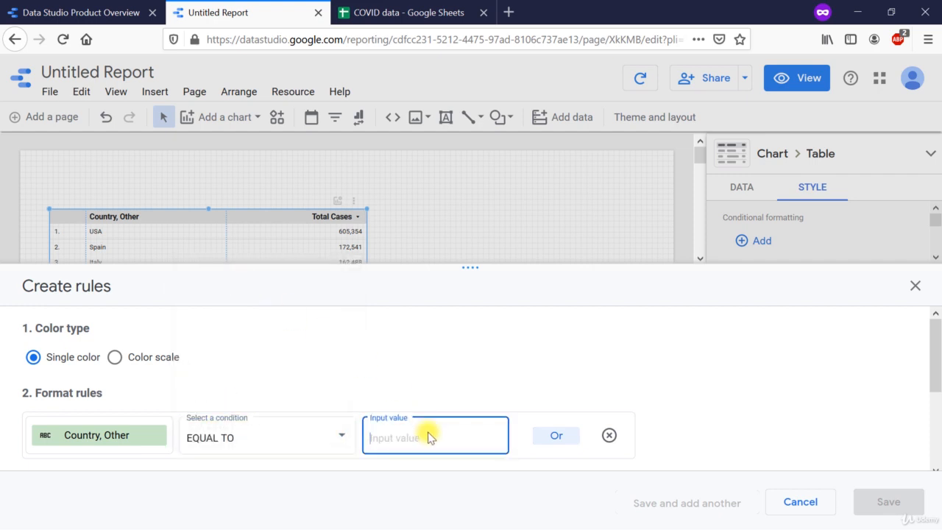
text(USA)
Step: Apply the rule to the entire row with a light blue background color and save it
scroll(599, 442, down, 3)
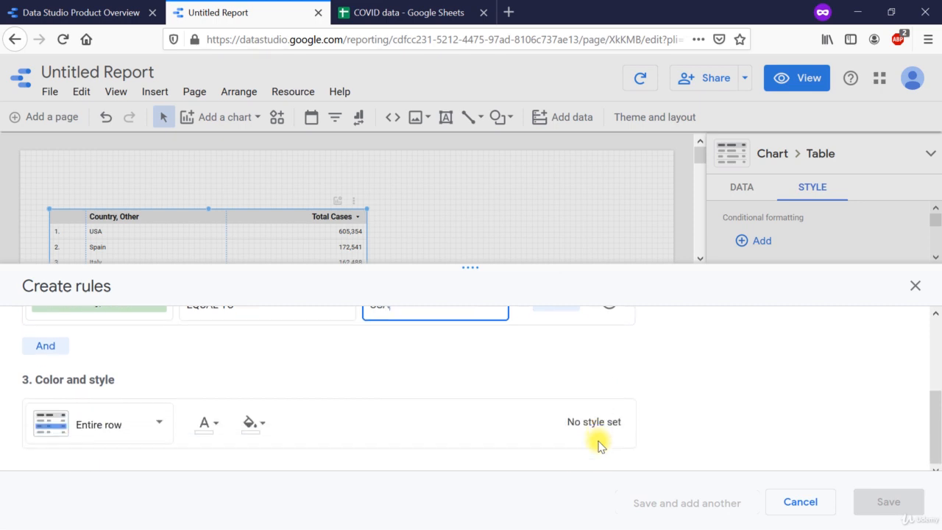
click(151, 425)
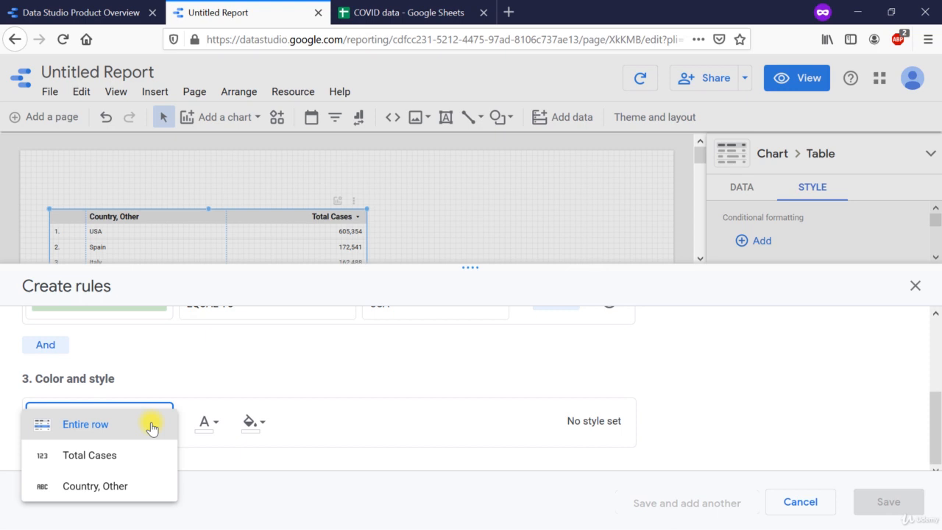
click(151, 426)
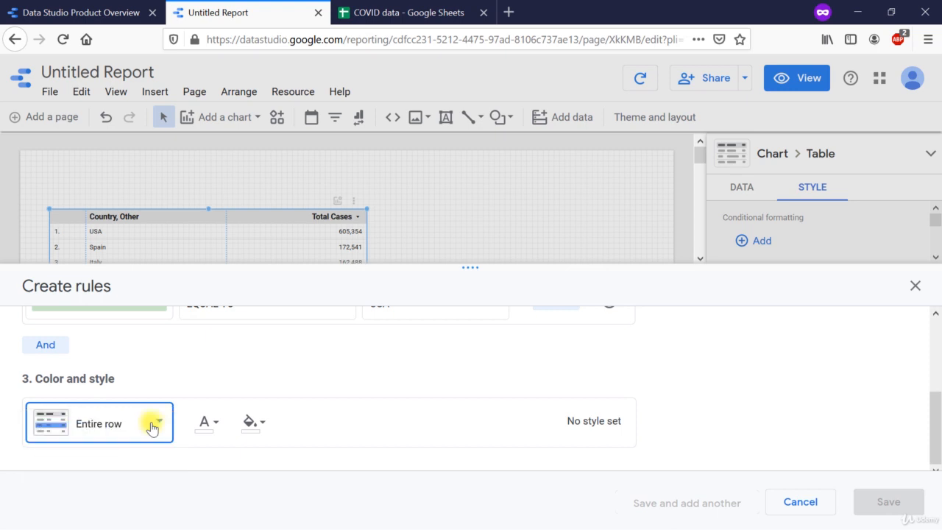
click(248, 425)
click(248, 427)
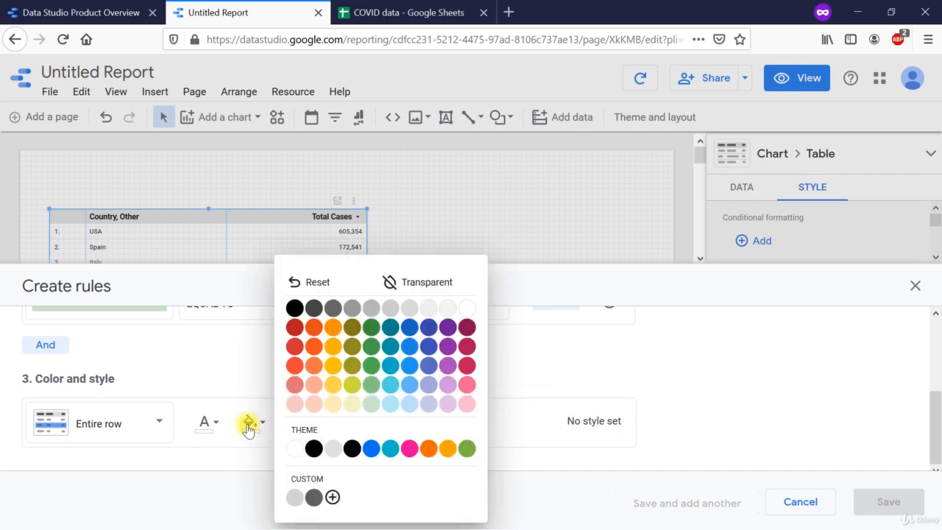
click(411, 405)
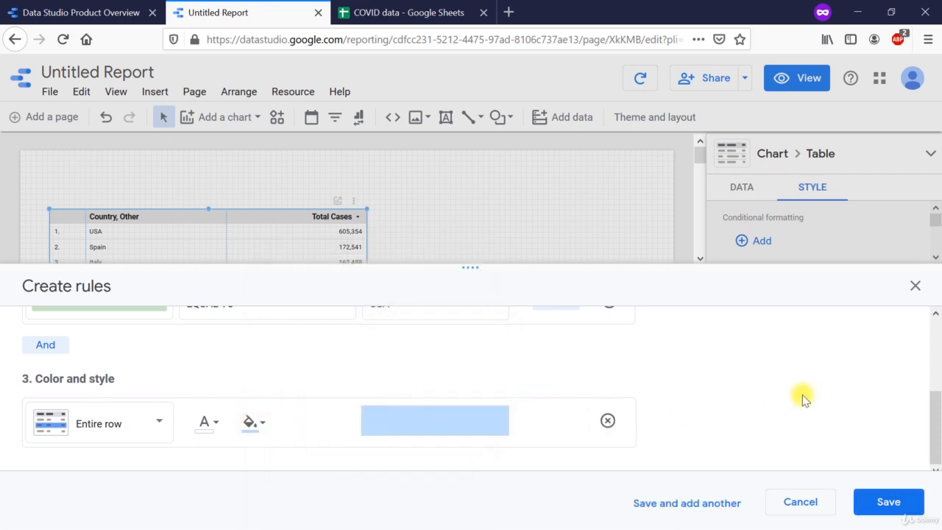
click(888, 501)
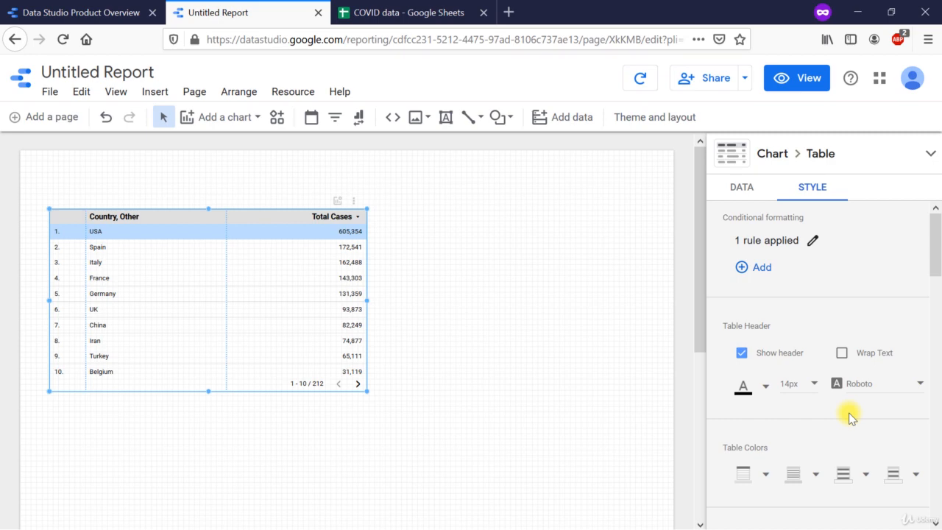
Step: Hide the table header and show it again
scroll(849, 417, down, 2)
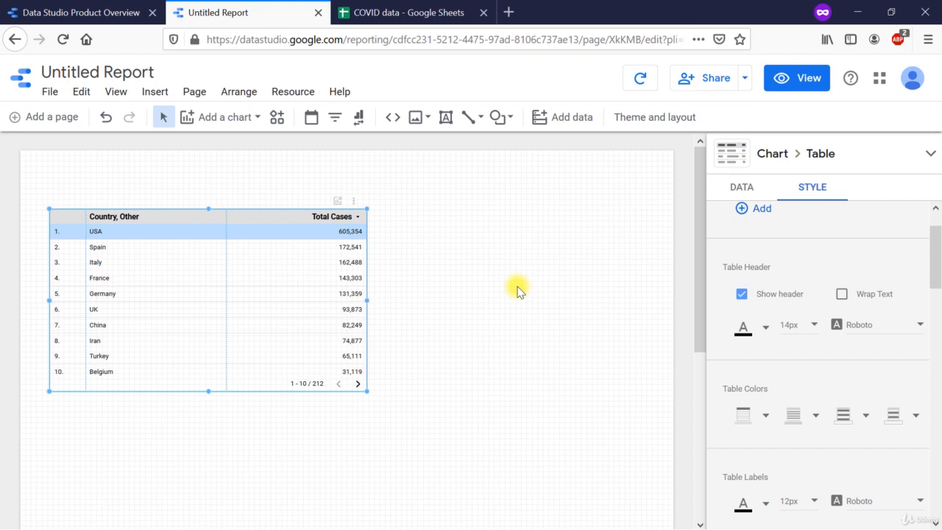
click(740, 294)
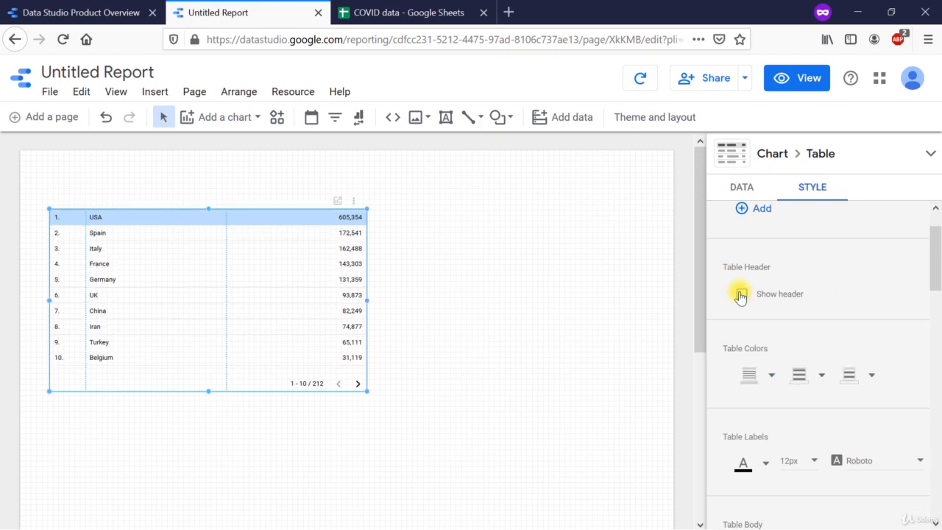
click(740, 294)
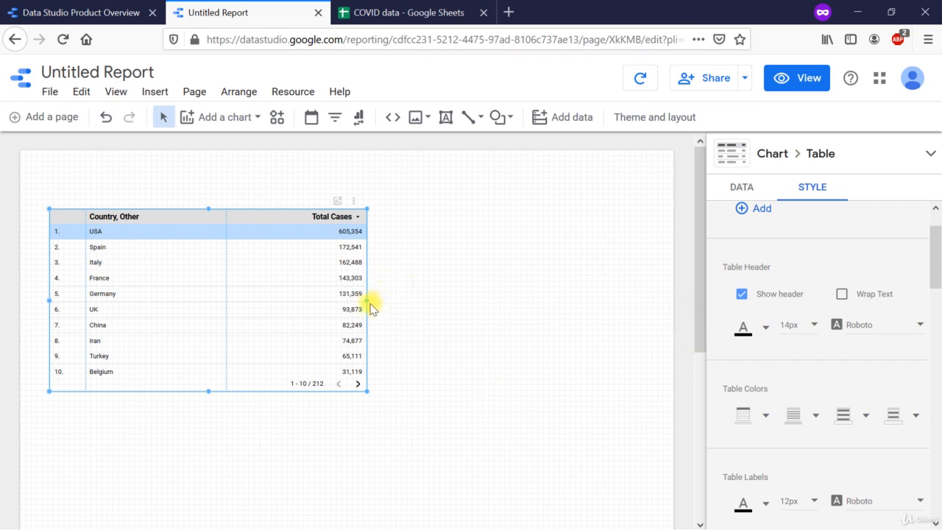
Step: Narrow the table to about a third of its width and wrap the header text
drag(367, 301, 163, 316)
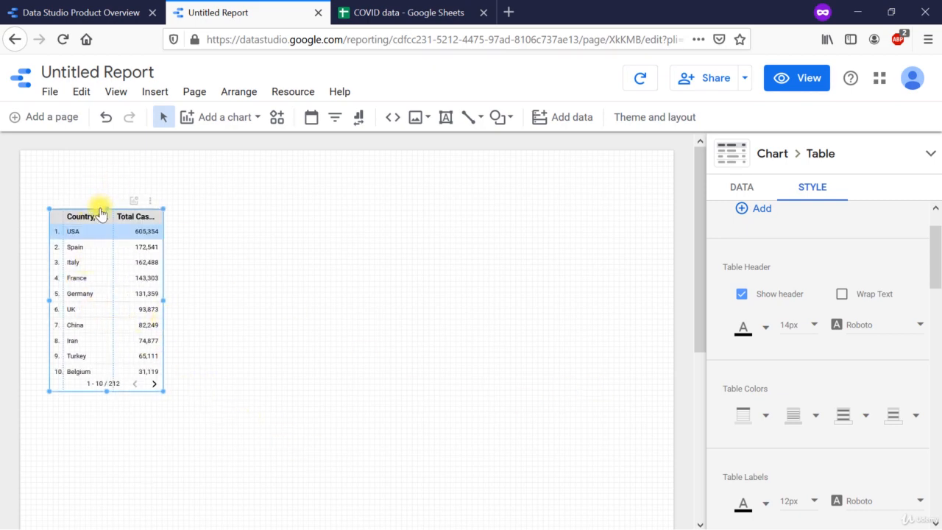
click(835, 296)
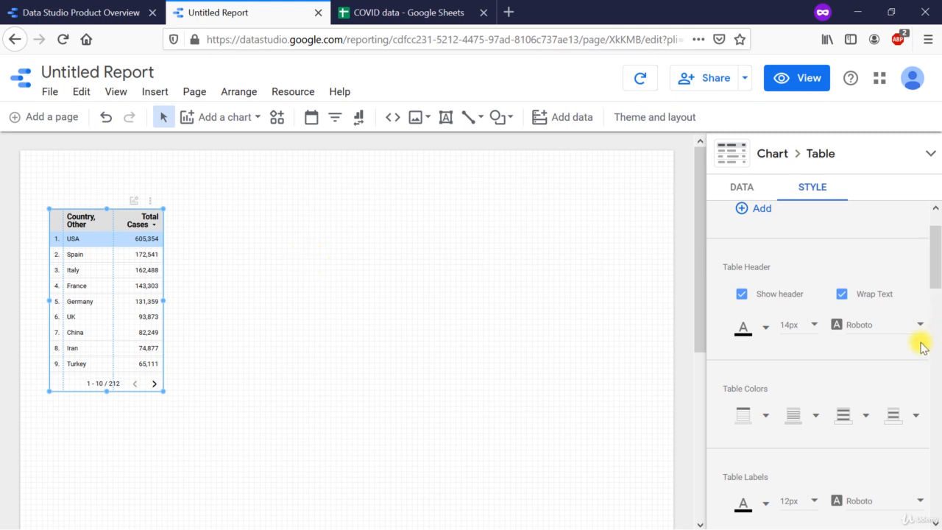
Step: Try blue as the table header's font color and set it back to black
click(765, 329)
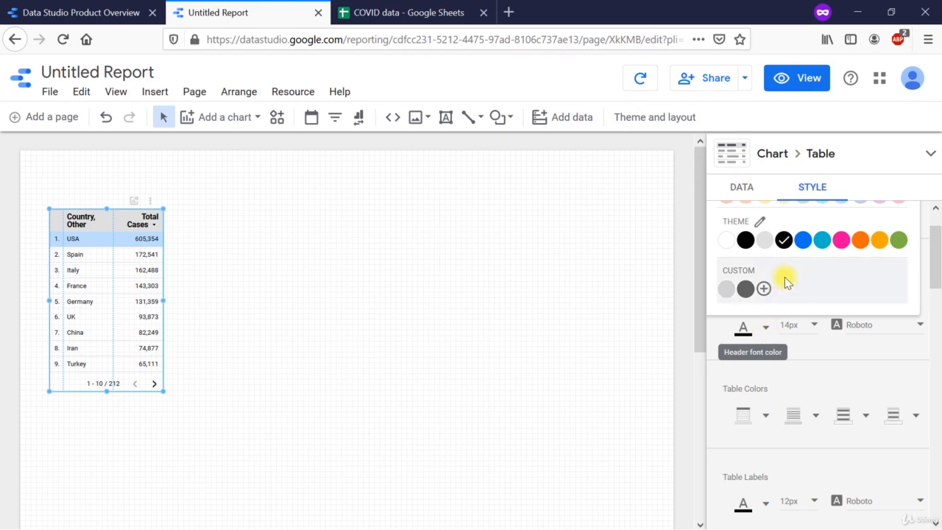
click(801, 243)
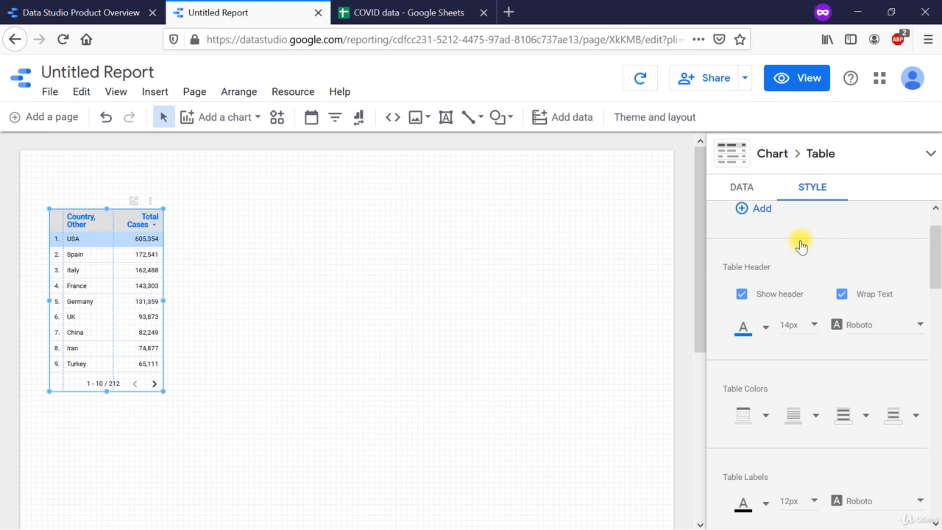
click(766, 328)
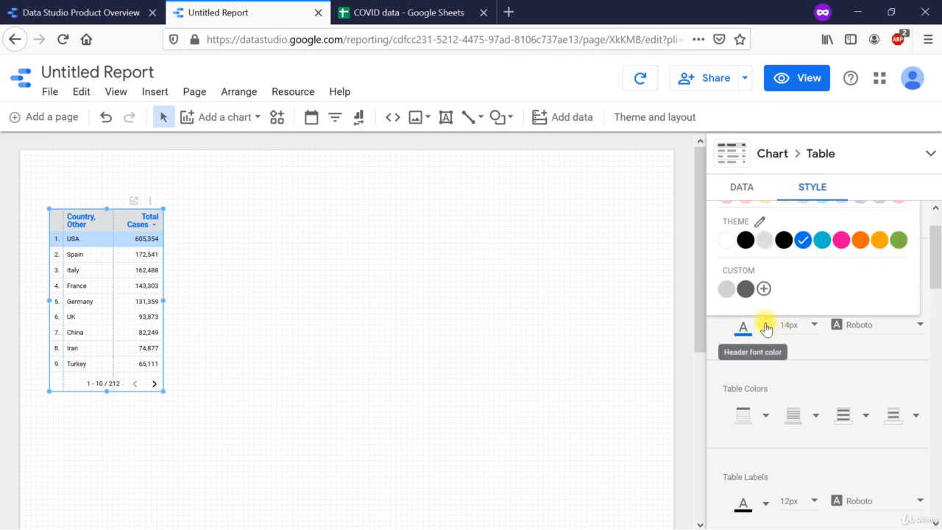
click(745, 239)
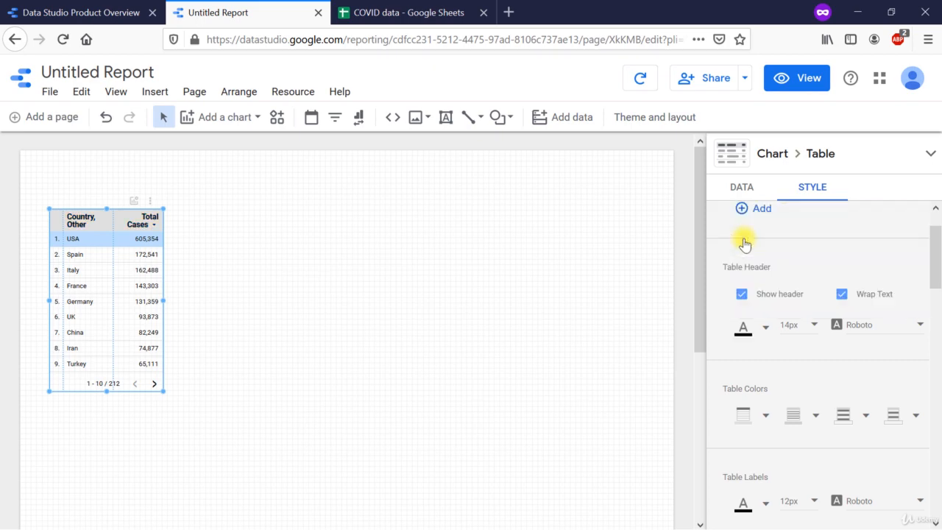
Step: Try a header font size of 18px and return it to 14px, keeping the Roboto font
click(805, 330)
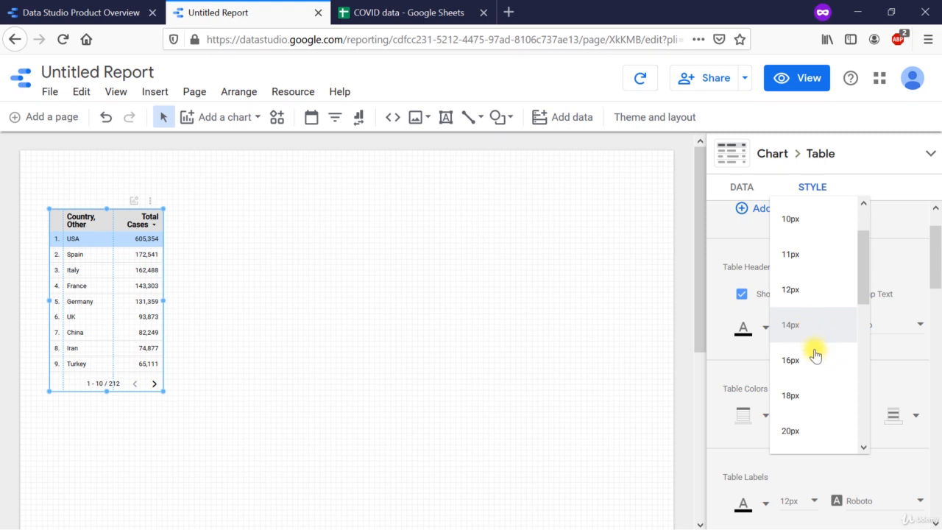
click(819, 401)
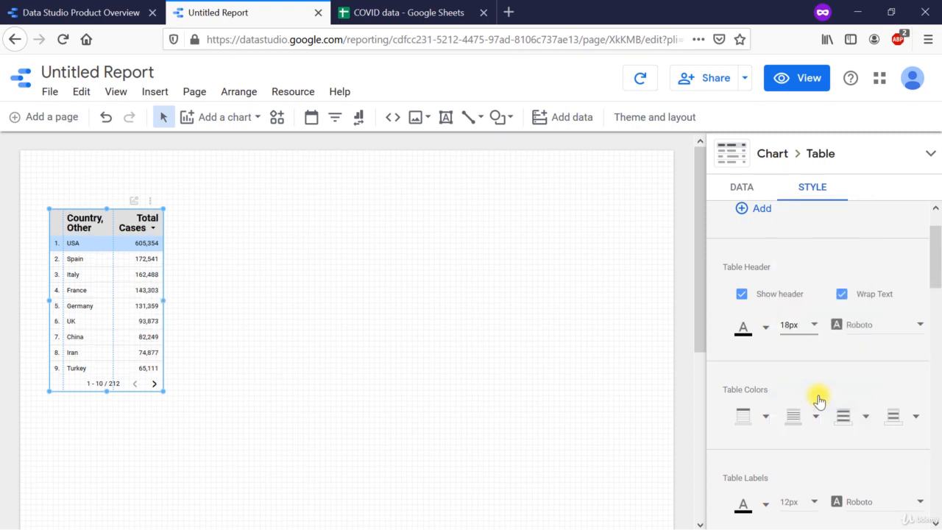
click(810, 329)
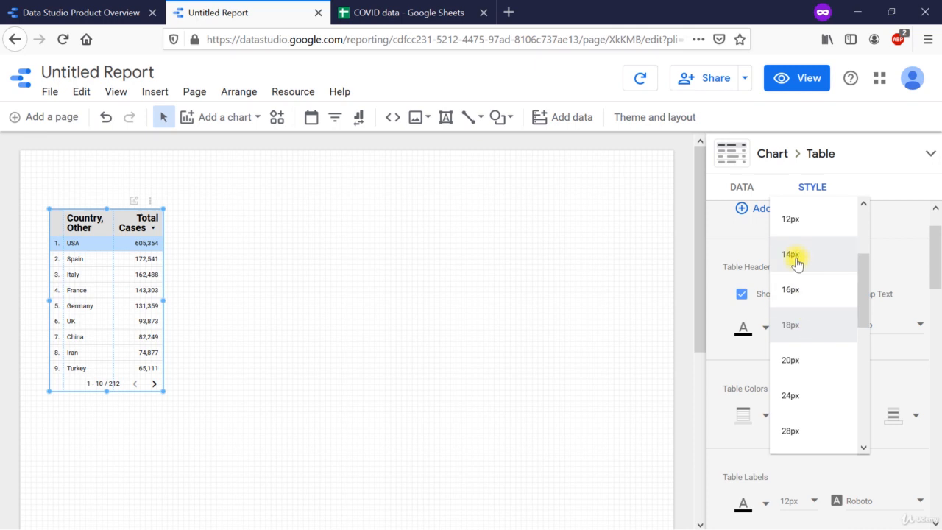
click(793, 256)
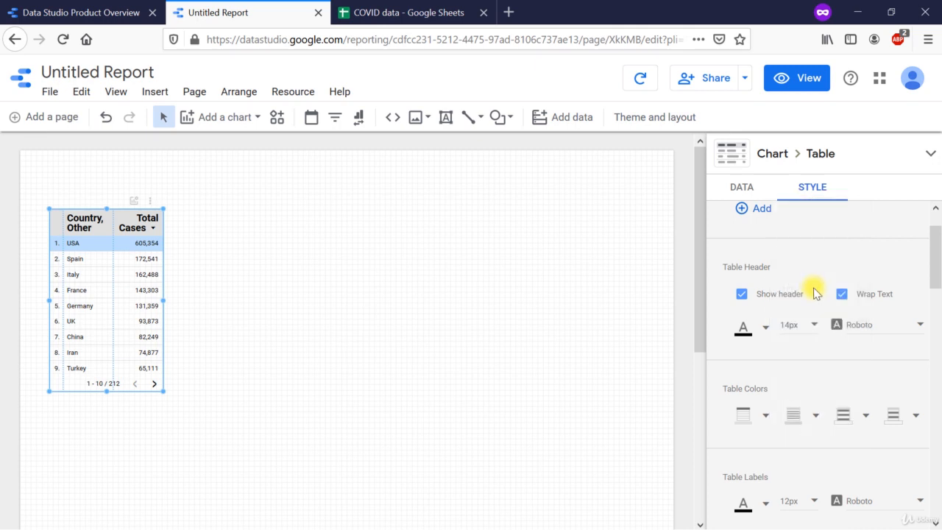
click(872, 328)
click(794, 358)
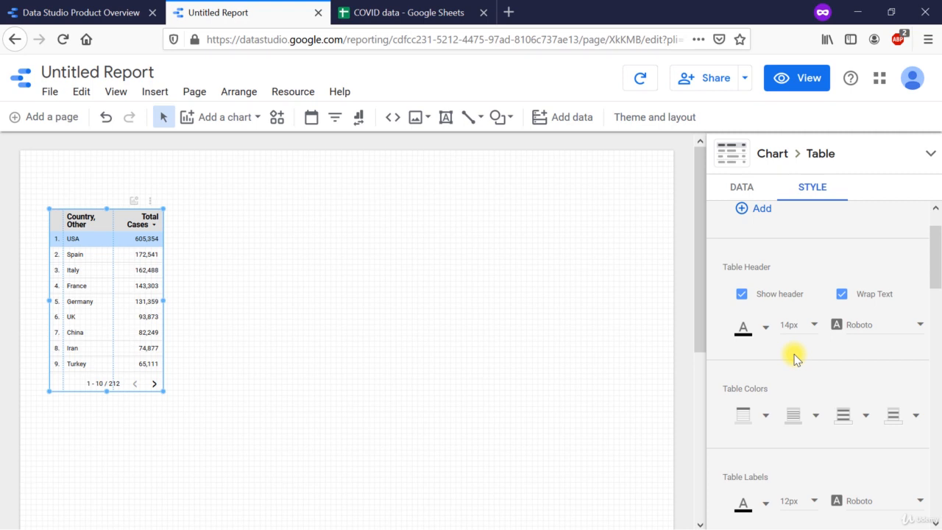
Step: Set the table header's background color to the theme blue
scroll(904, 375, down, 3)
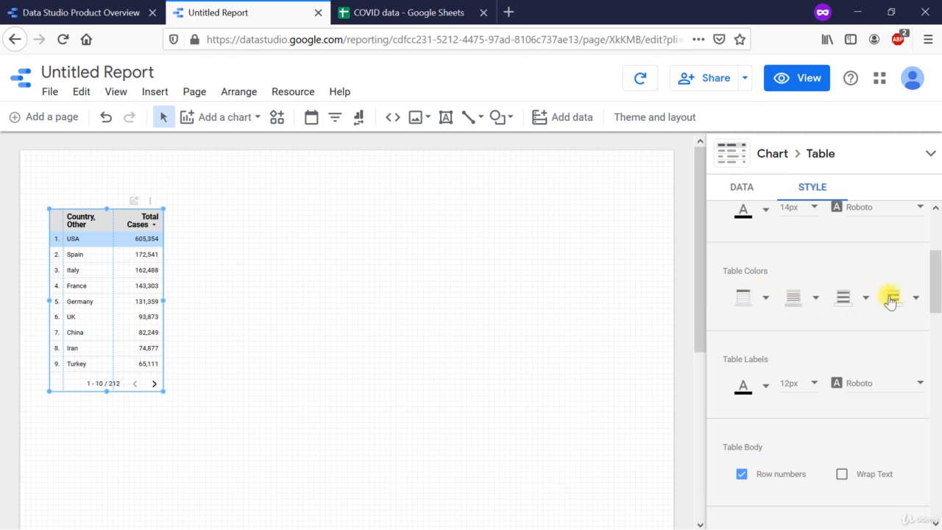
click(763, 300)
scroll(772, 353, up, 2)
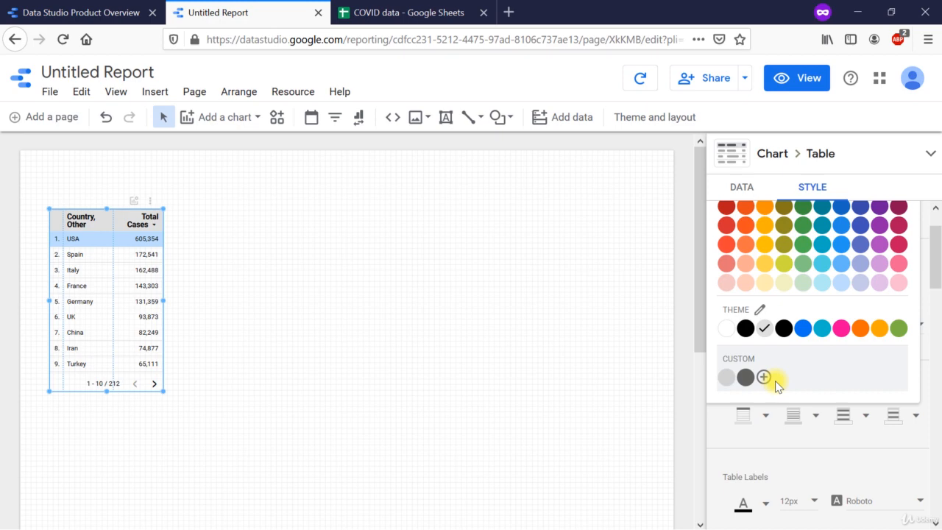
click(803, 331)
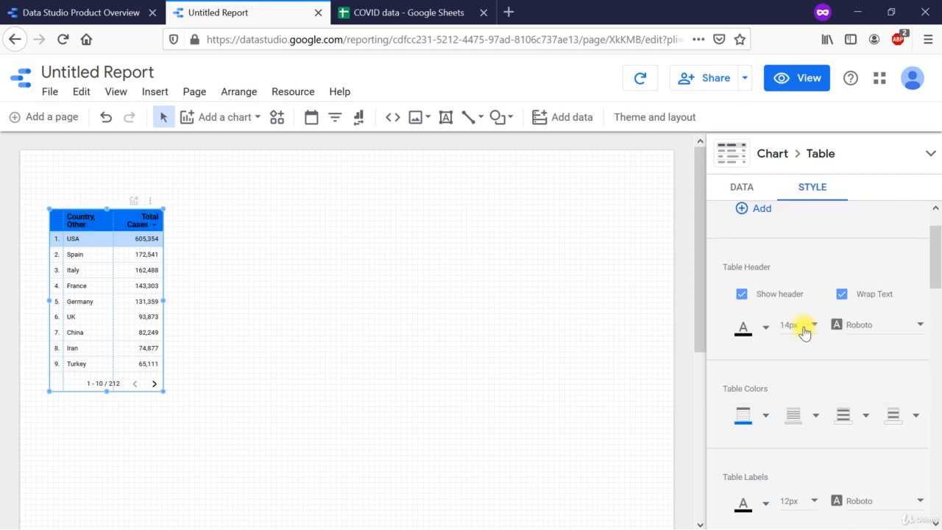
Step: Set the table's cell border color to the theme green and its odd row color to the theme light gray
click(814, 420)
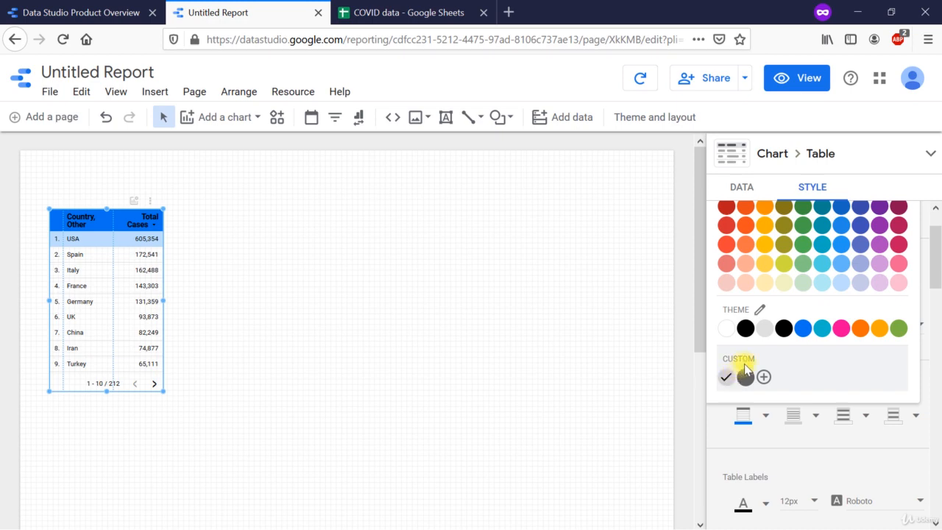
click(897, 329)
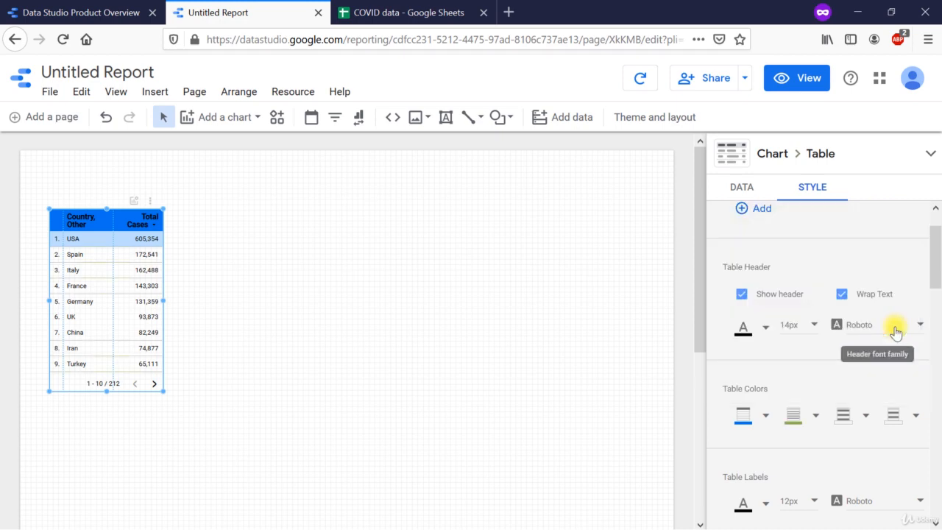
click(866, 419)
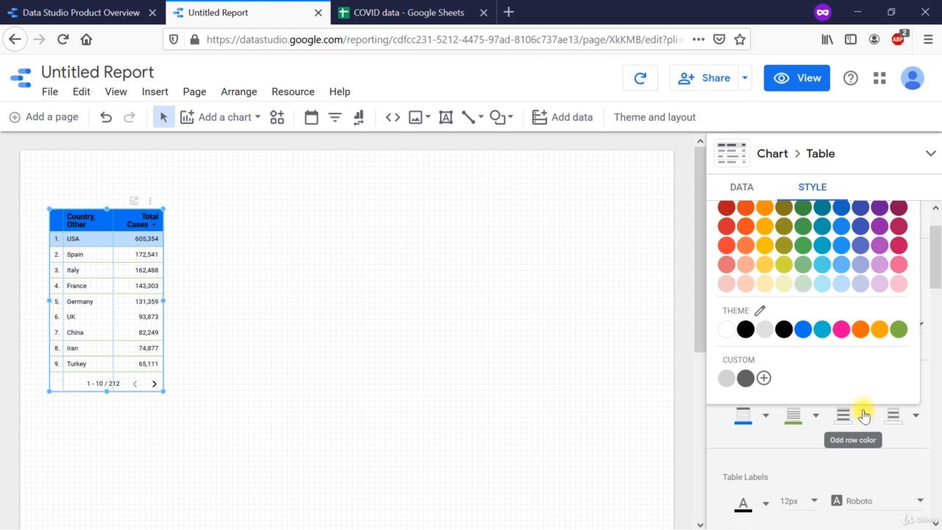
click(769, 331)
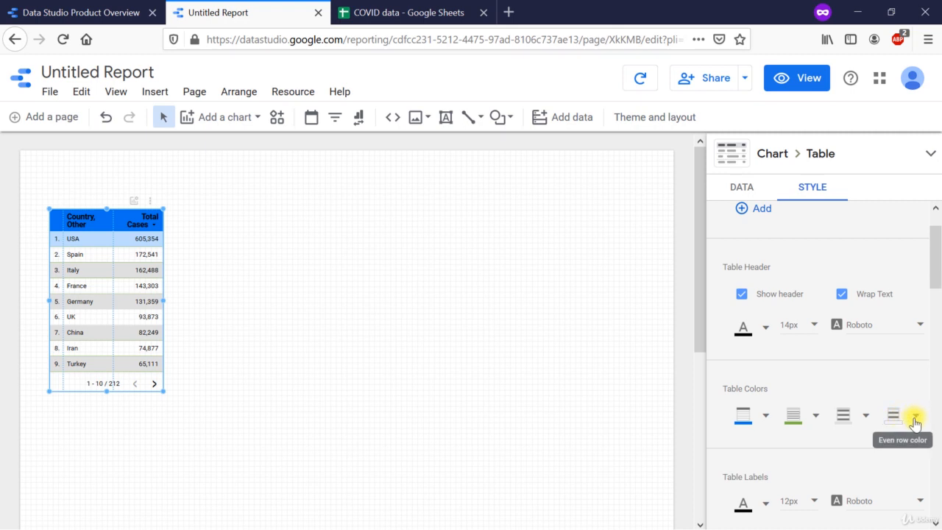
Step: Set the table labels' font color to the theme blue and their font size to 14px
scroll(915, 424, down, 3)
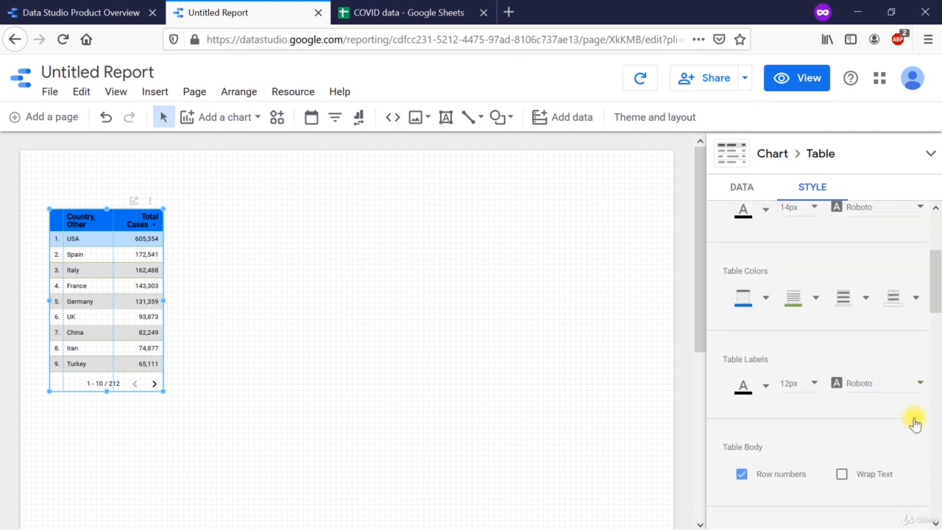
click(766, 389)
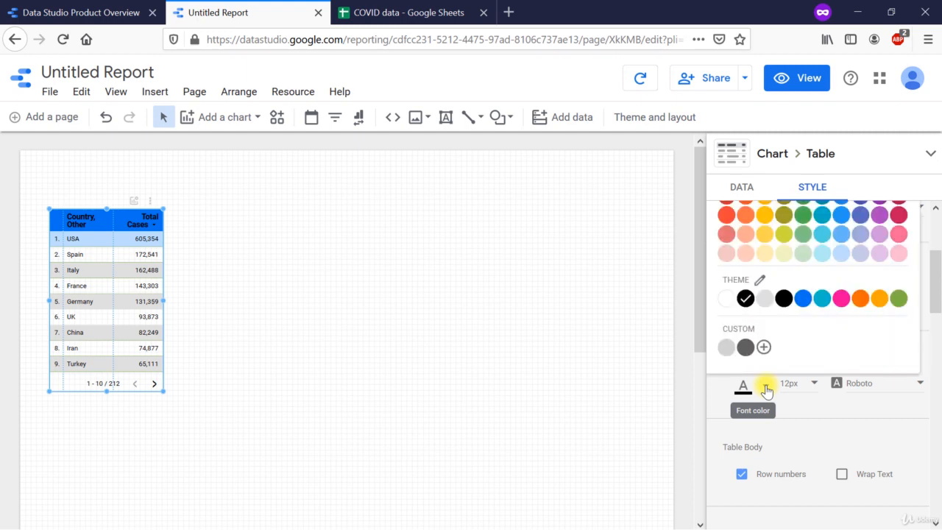
click(810, 304)
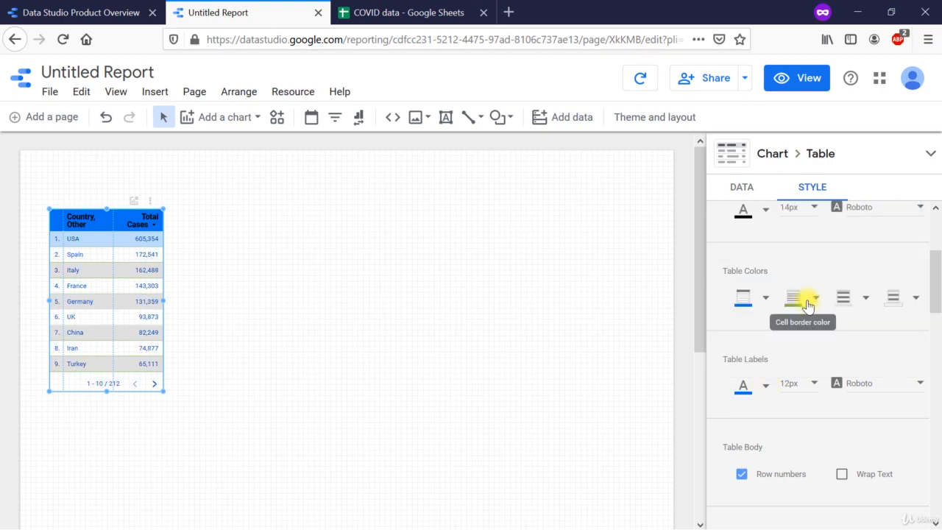
click(810, 387)
click(809, 427)
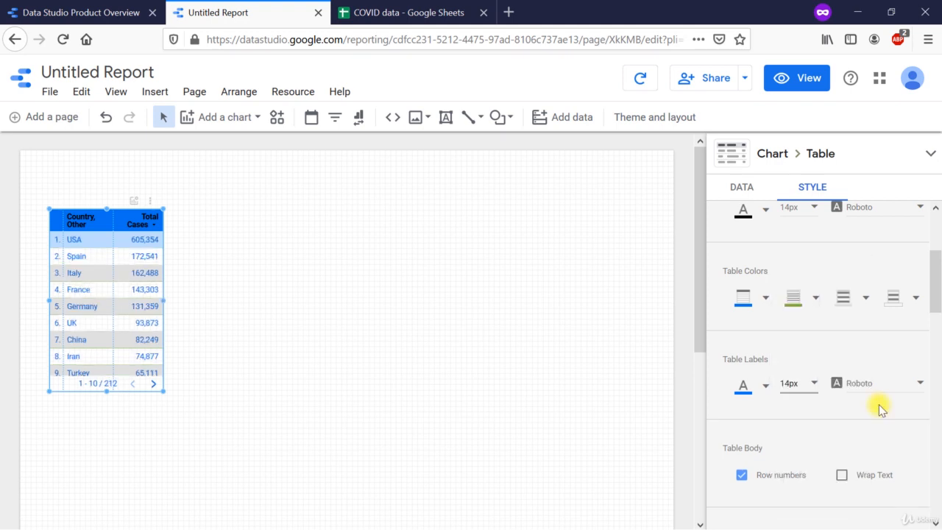
Step: Try hiding the row numbers in the table body, and show them again
scroll(879, 406, down, 3)
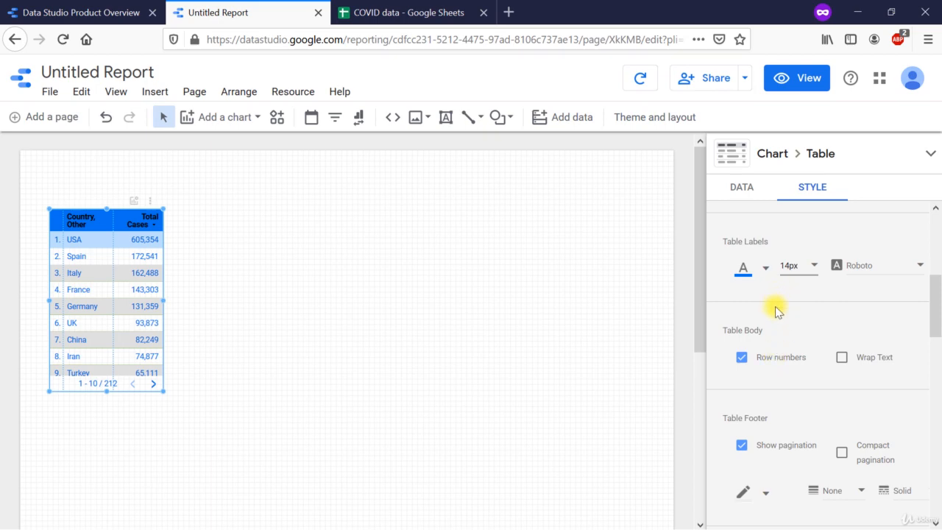
click(742, 357)
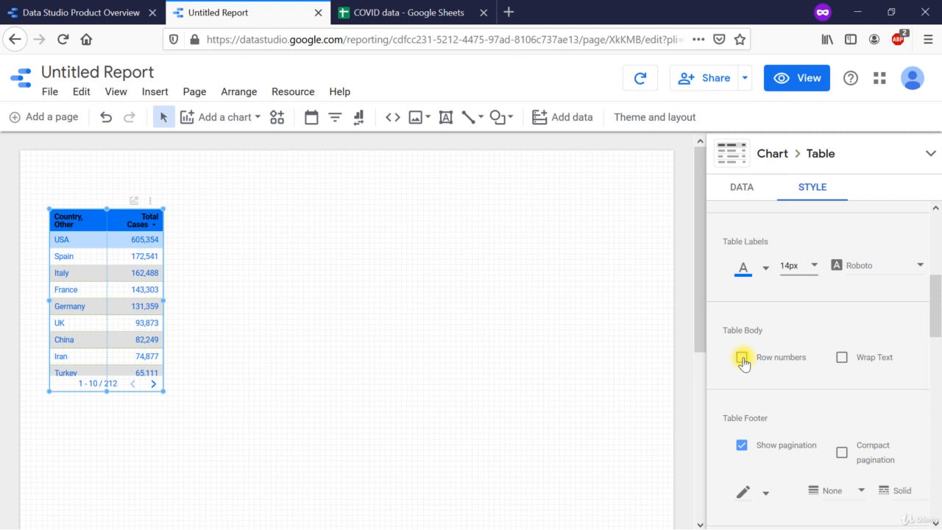
click(742, 359)
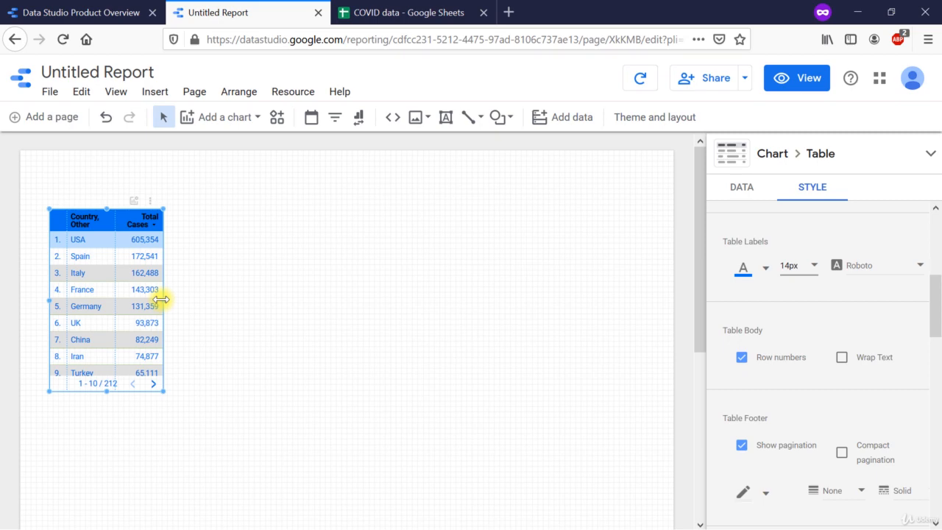
Step: Widen the table slightly and extend its height so that all ten country rows fit
drag(161, 300, 171, 299)
scroll(902, 398, down, 1)
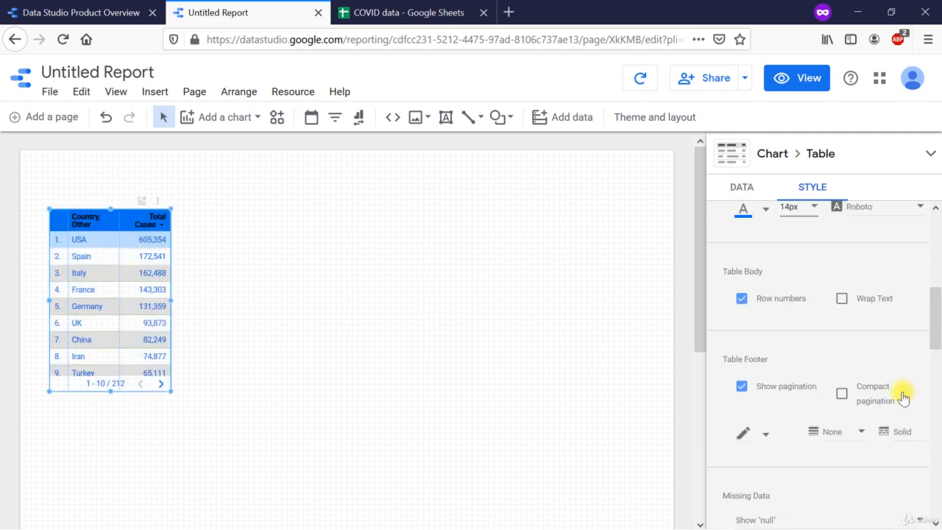
scroll(903, 398, down, 1)
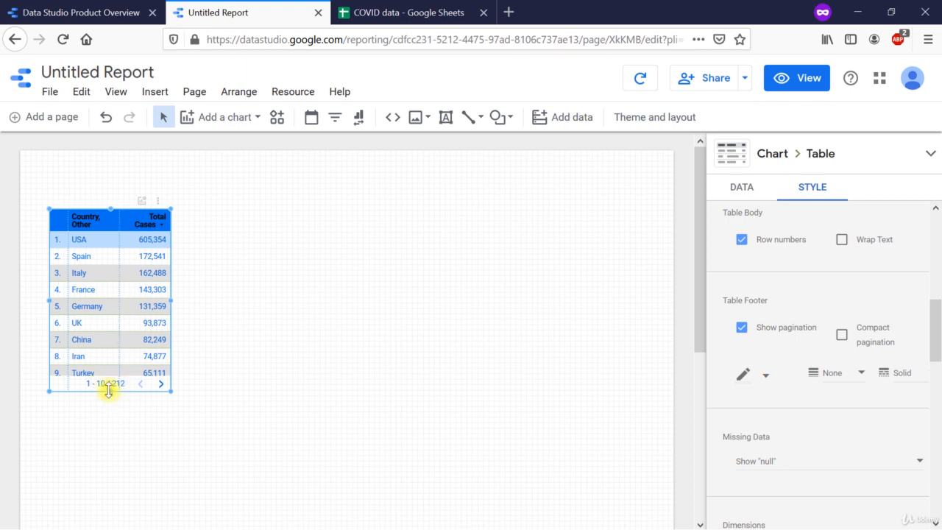
drag(109, 391, 109, 392)
drag(109, 417, 107, 427)
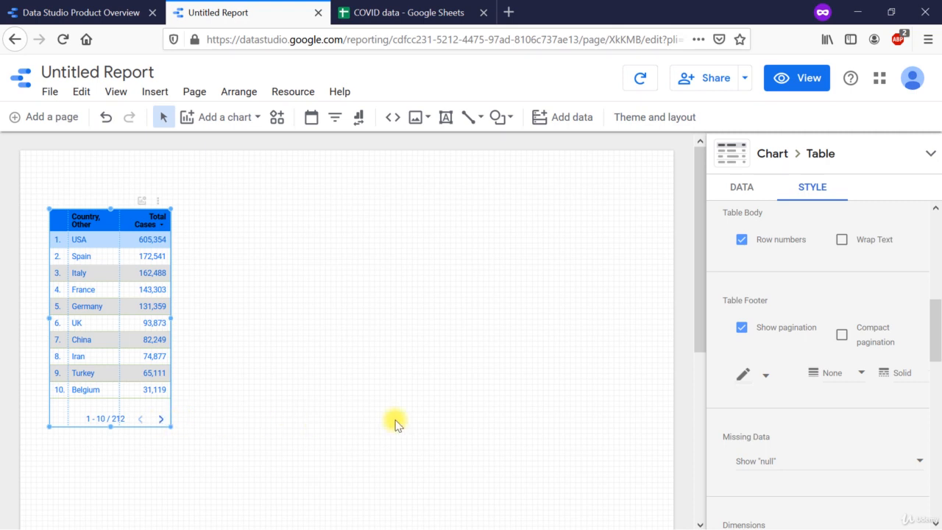
Step: Turn the table footer's pagination off and back on, and enable compact pagination
click(741, 331)
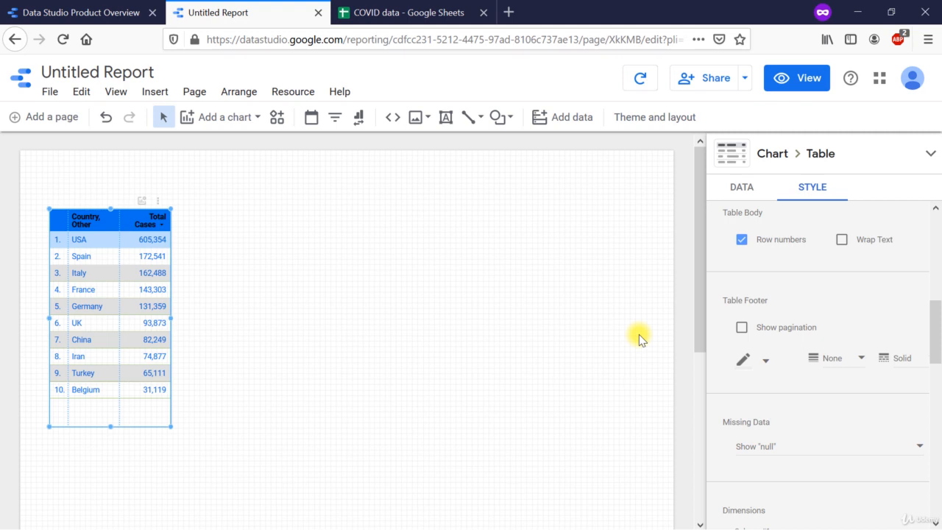
click(740, 329)
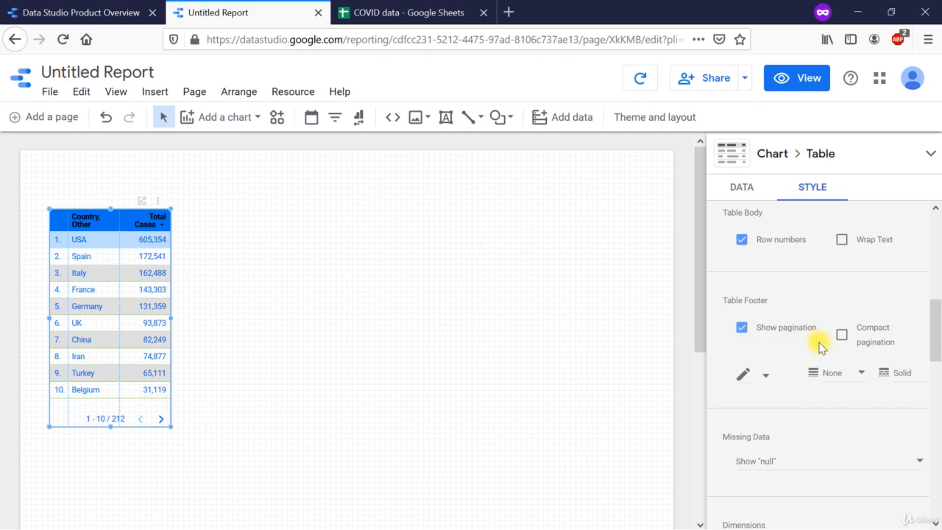
click(842, 337)
click(841, 335)
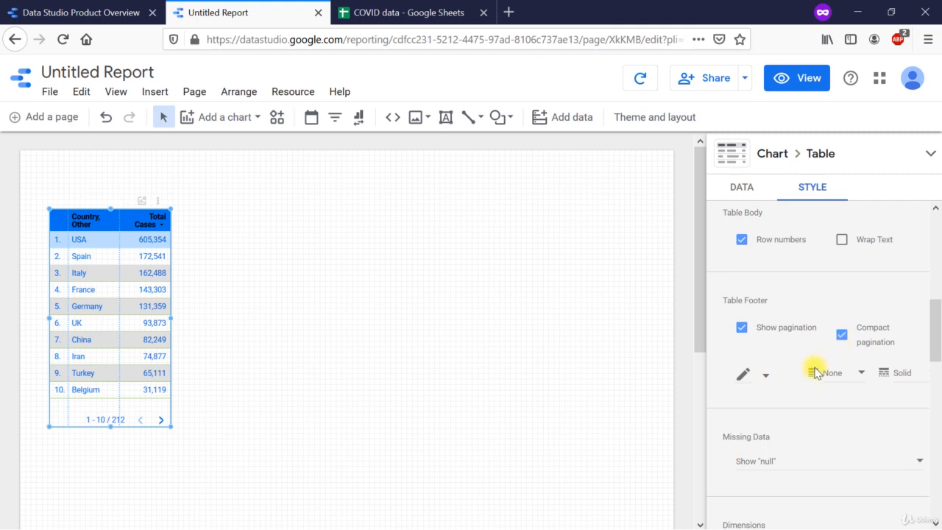
Step: Give the table footer a theme orange border with a weight of 1 and a dashed style
click(764, 379)
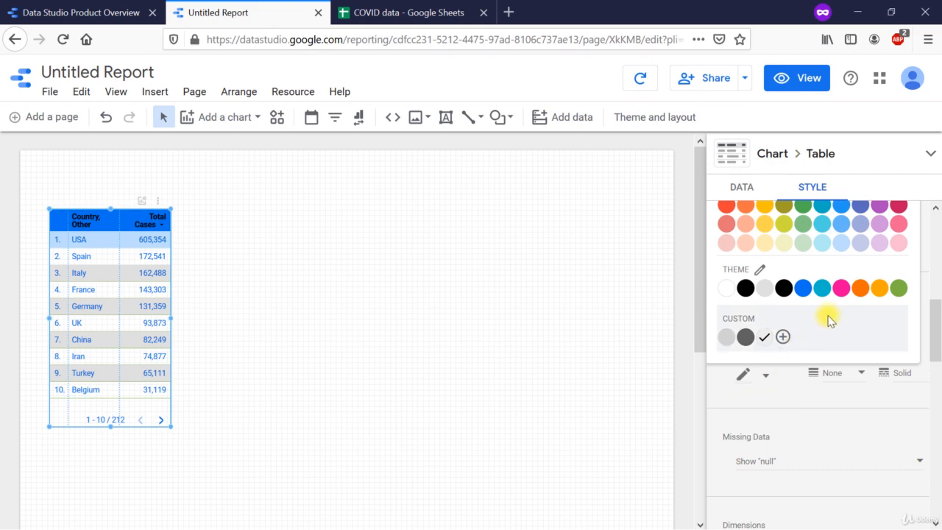
click(859, 294)
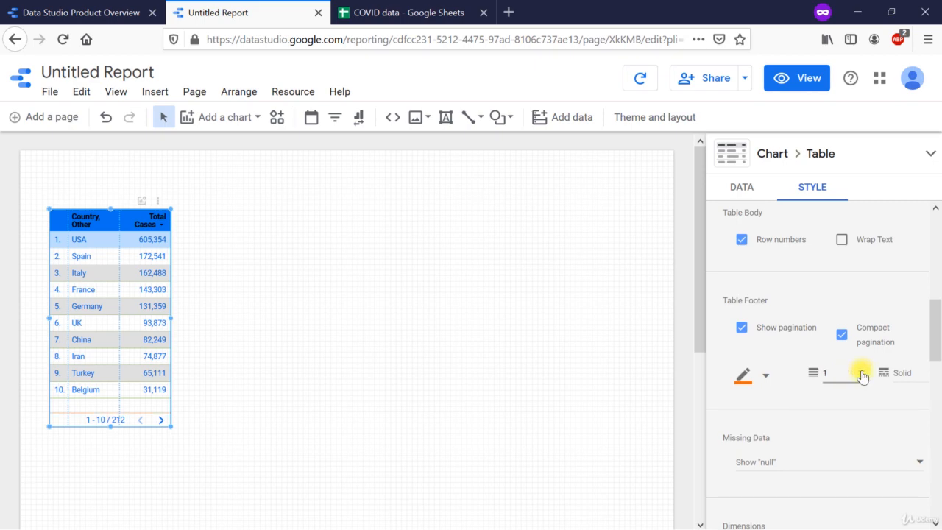
click(894, 374)
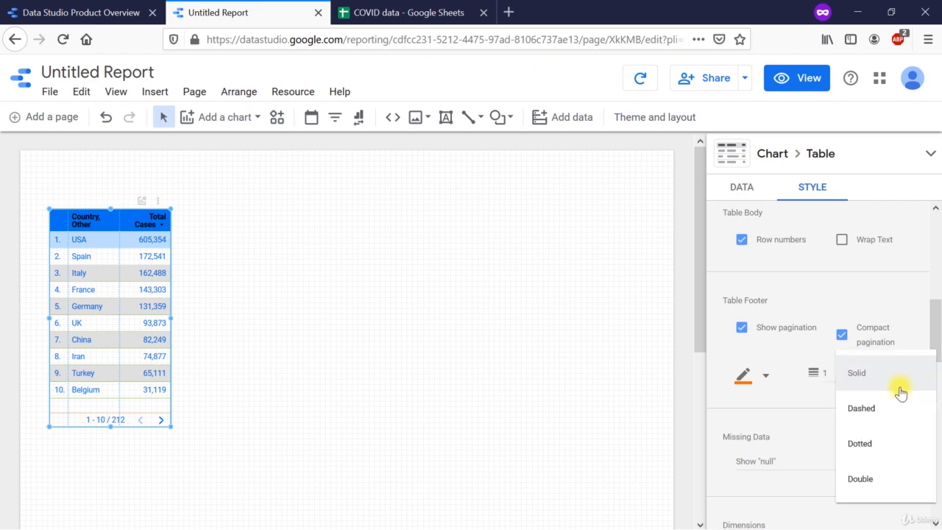
click(889, 417)
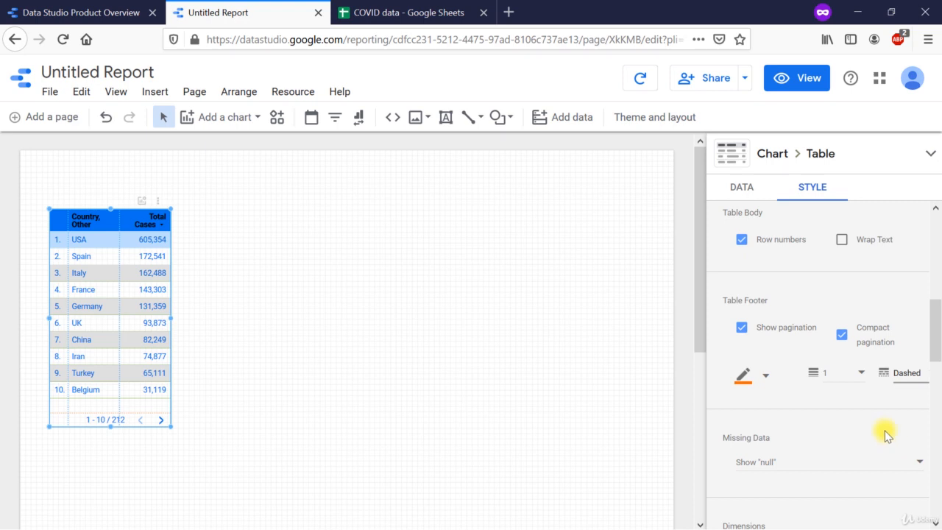
Step: Review the display options for missing data, keeping Show "null"
scroll(885, 430, down, 3)
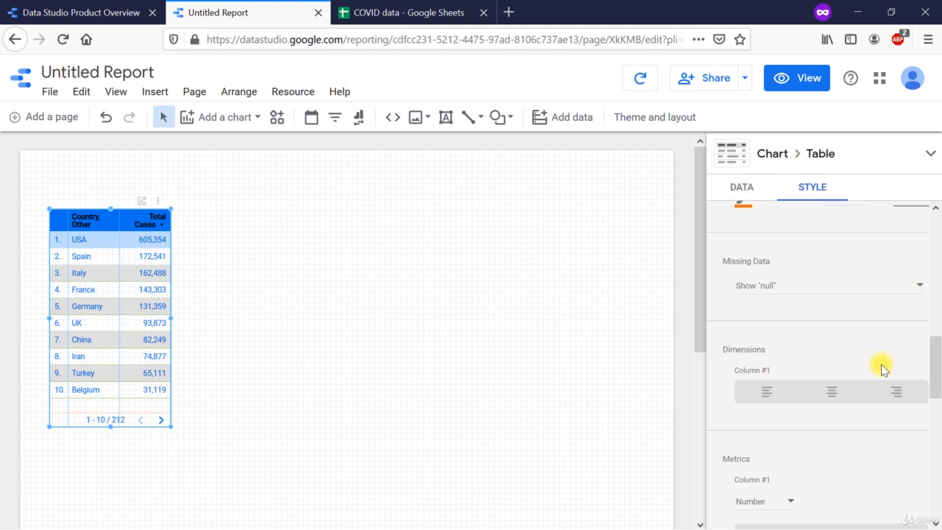
click(914, 287)
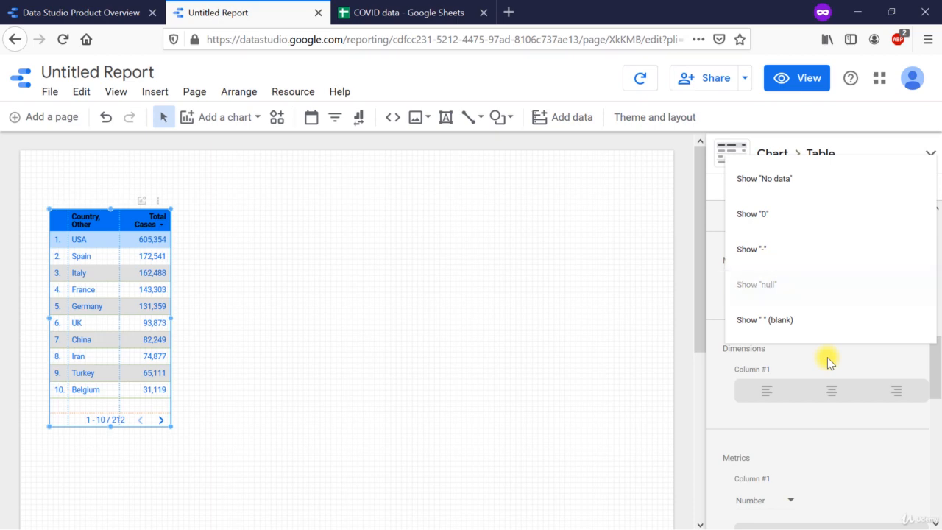
click(827, 361)
Step: Try center and right alignment for the country dimension column, and set it to left alignment
scroll(827, 361, down, 1)
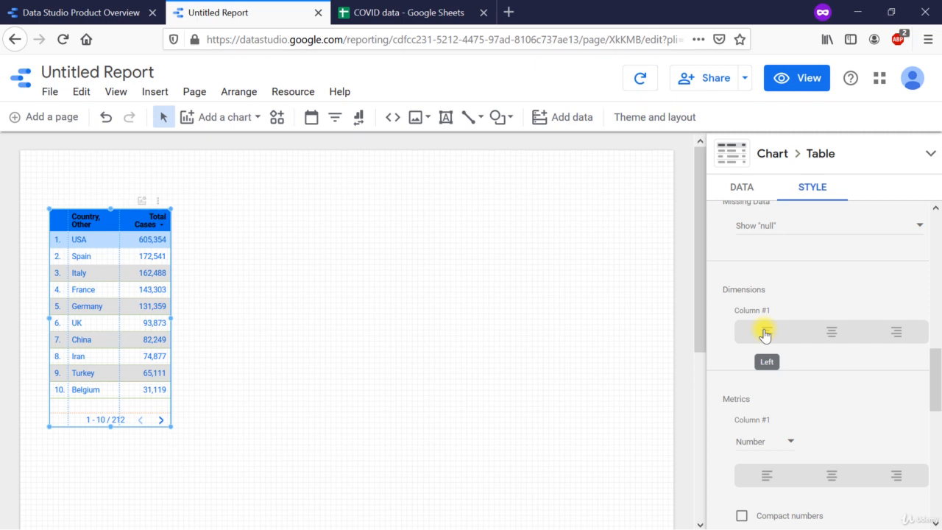
click(832, 333)
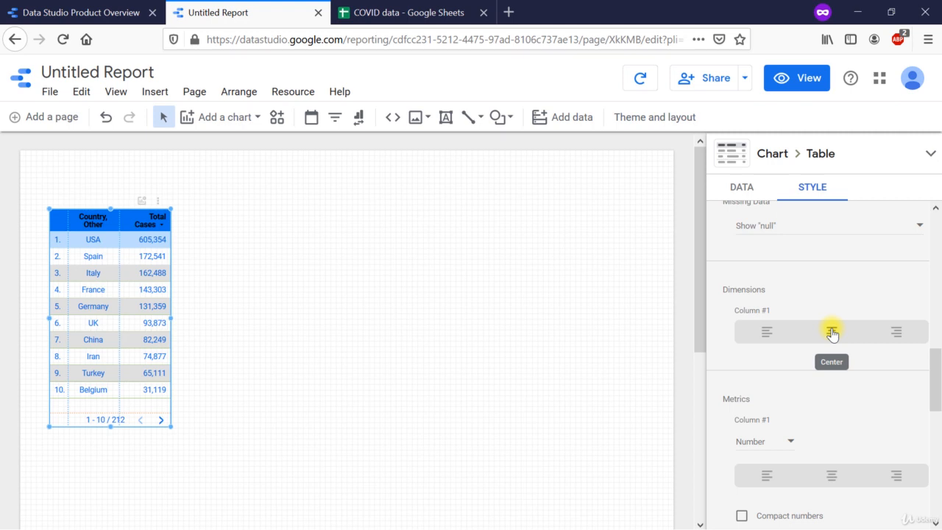
click(896, 335)
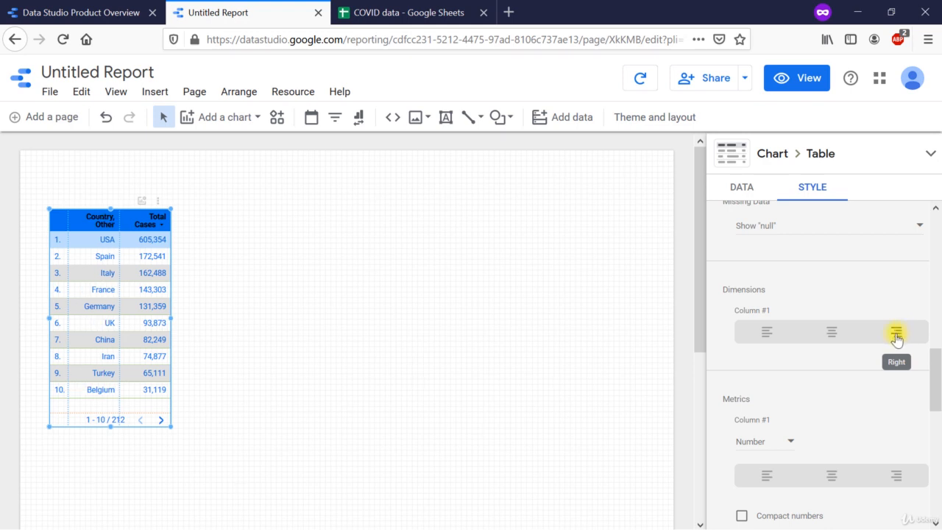
click(762, 337)
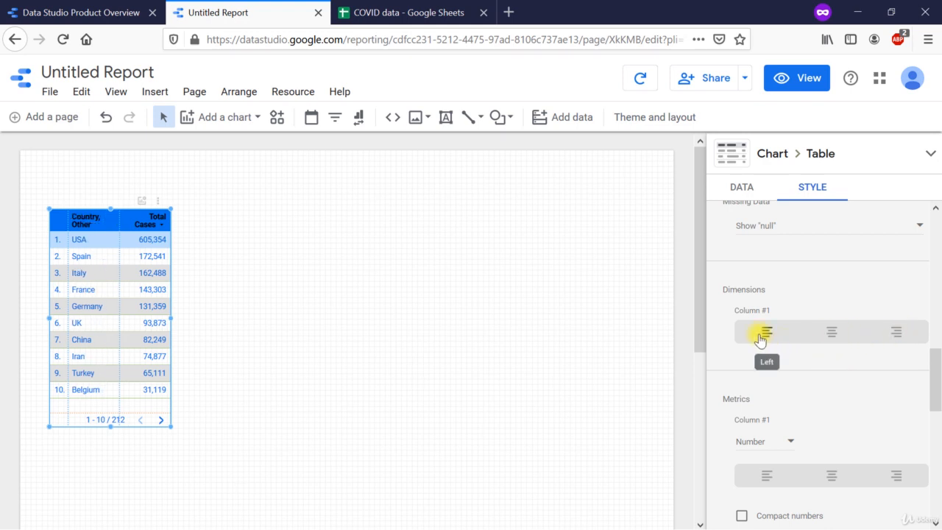
Step: Try displaying the Total Cases metric column as bars
scroll(781, 399, down, 1)
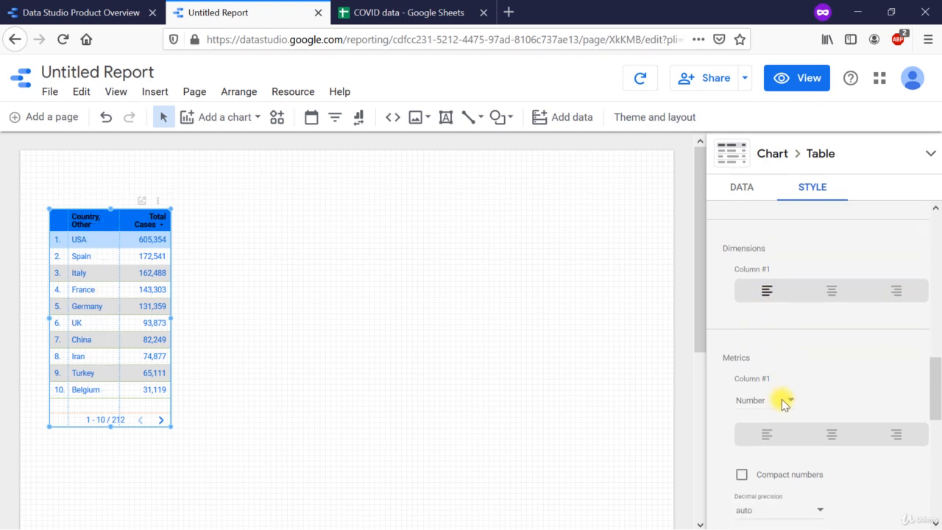
scroll(781, 399, down, 2)
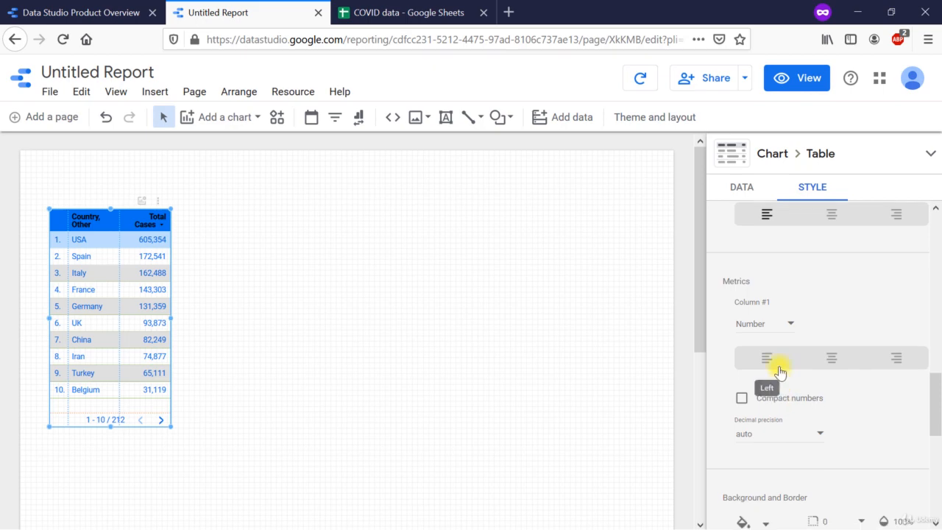
click(787, 329)
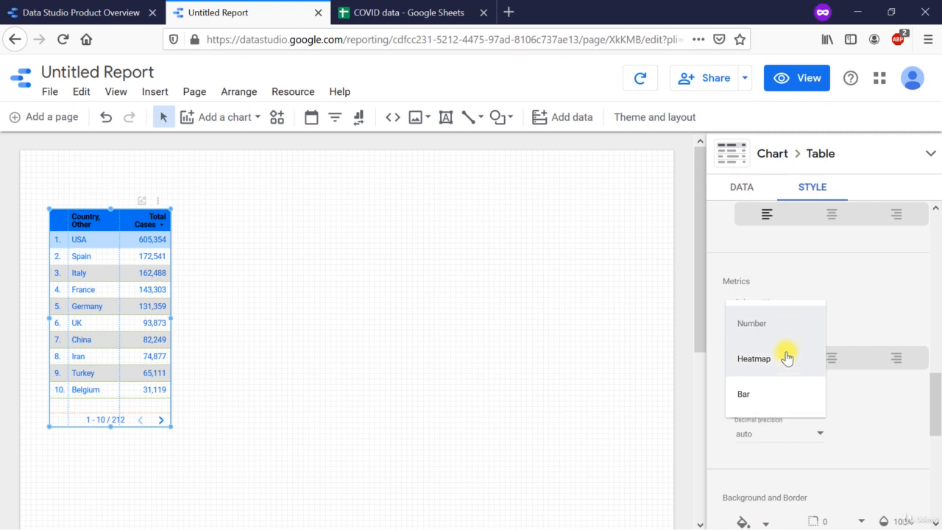
click(787, 402)
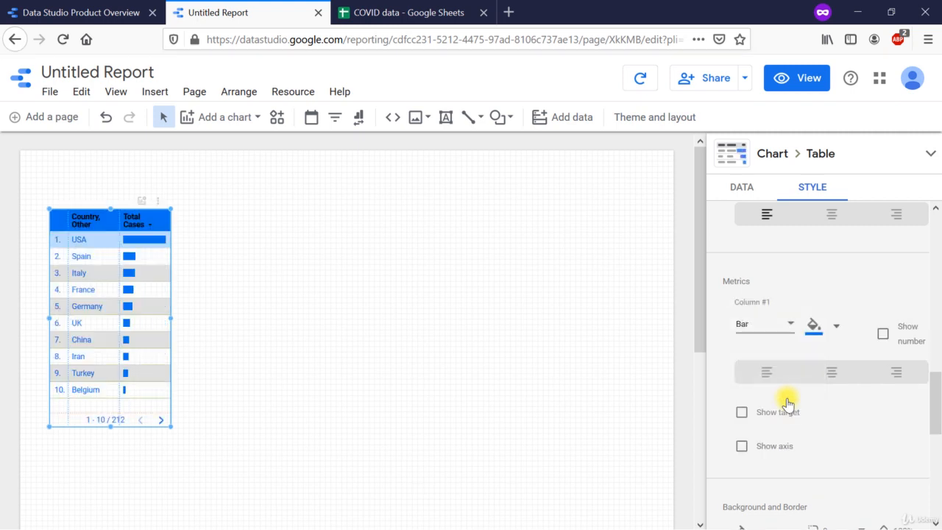
Step: Display the Total Cases metric column as a heatmap in red, and deselect the table
click(788, 326)
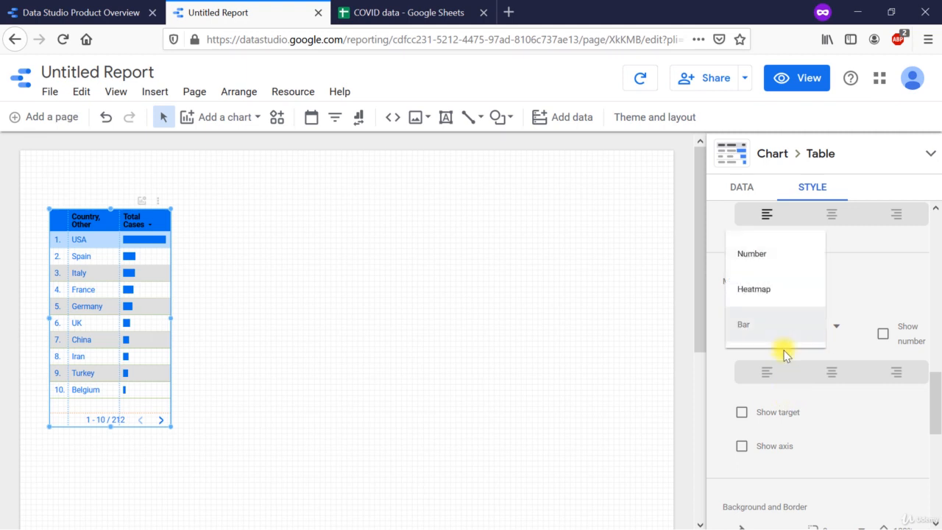
click(776, 299)
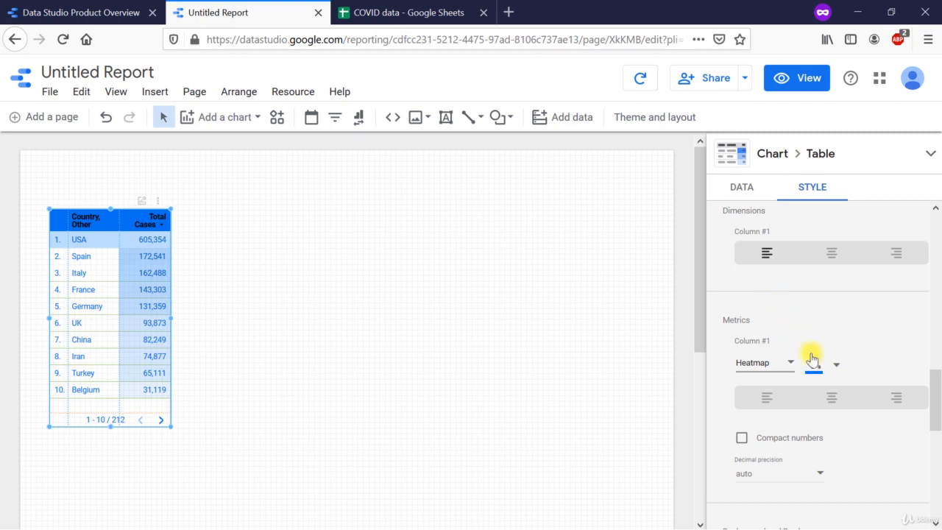
click(834, 365)
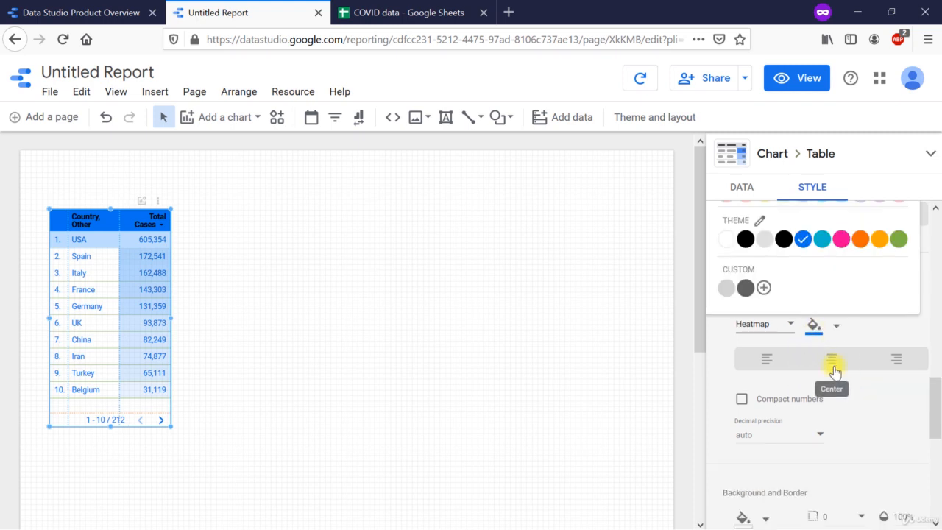
scroll(833, 365, up, 3)
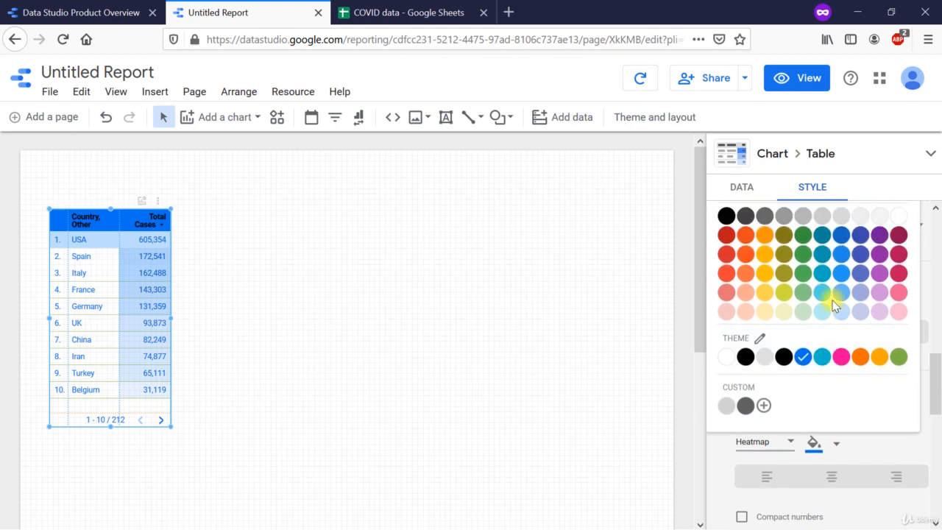
click(727, 274)
click(412, 214)
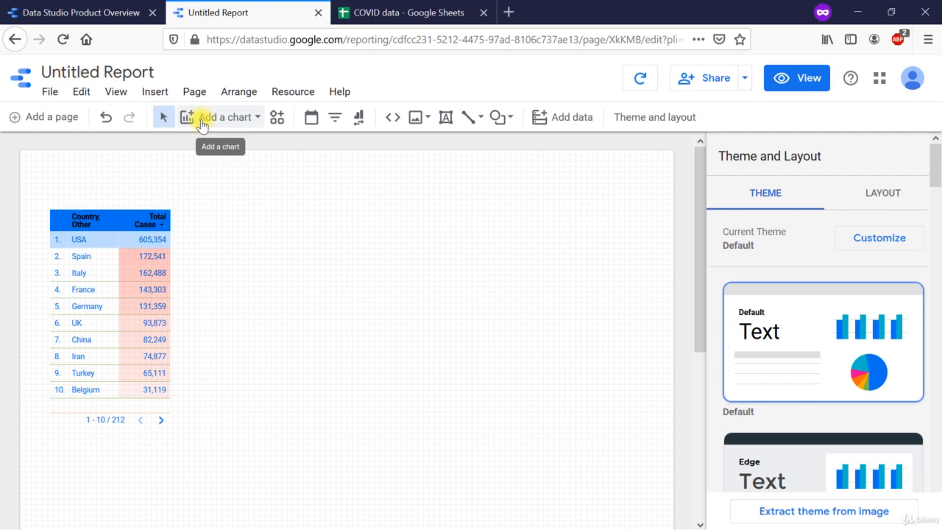
Step: Look through the available chart types, including the table with heatmap, without adding a chart
click(203, 125)
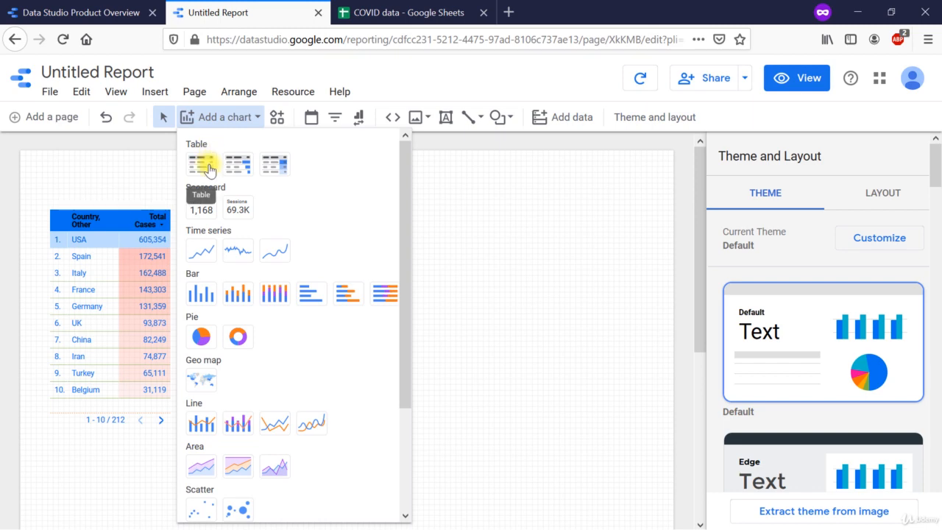
click(276, 170)
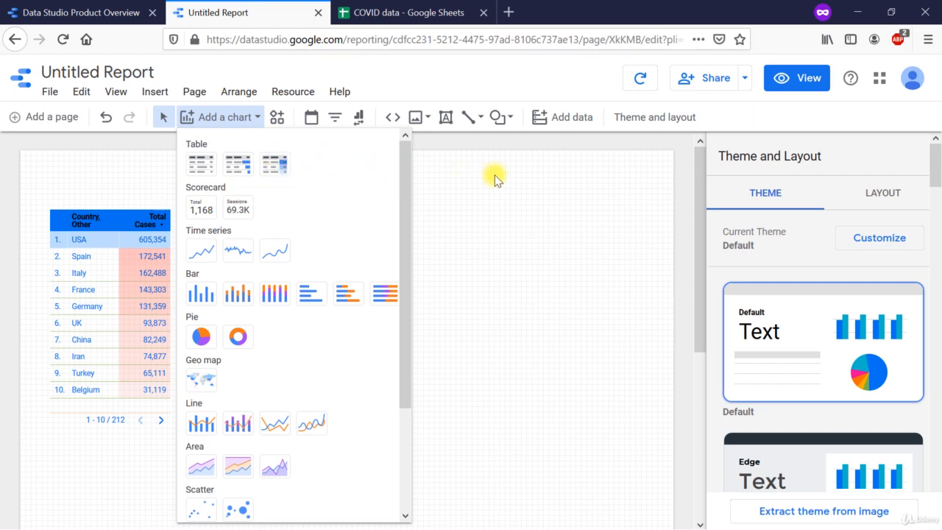
click(245, 120)
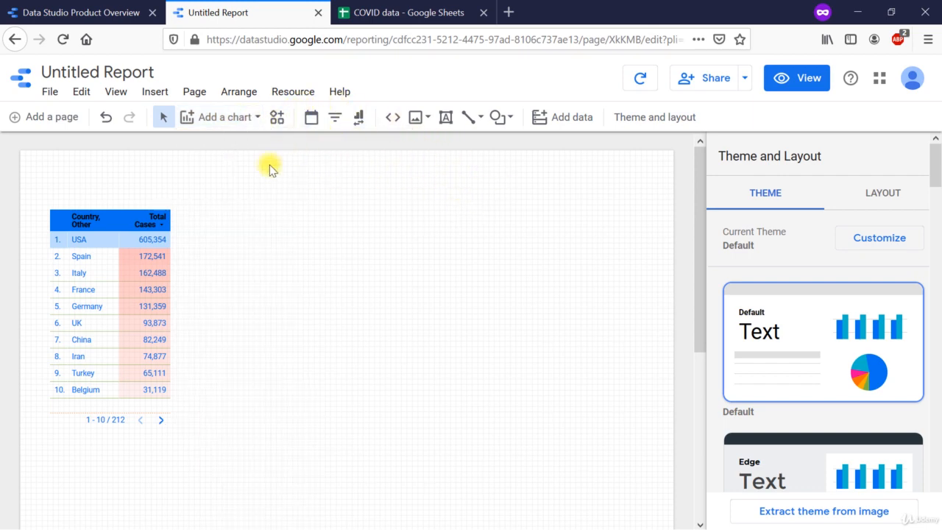
Step: Select the COVID table and try compact numbers for the Total Cases metric column
click(136, 267)
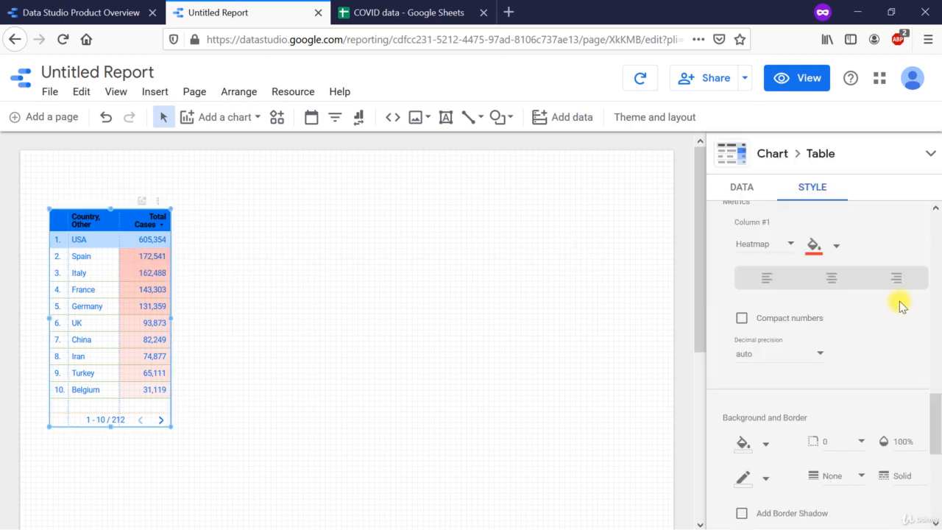
click(741, 319)
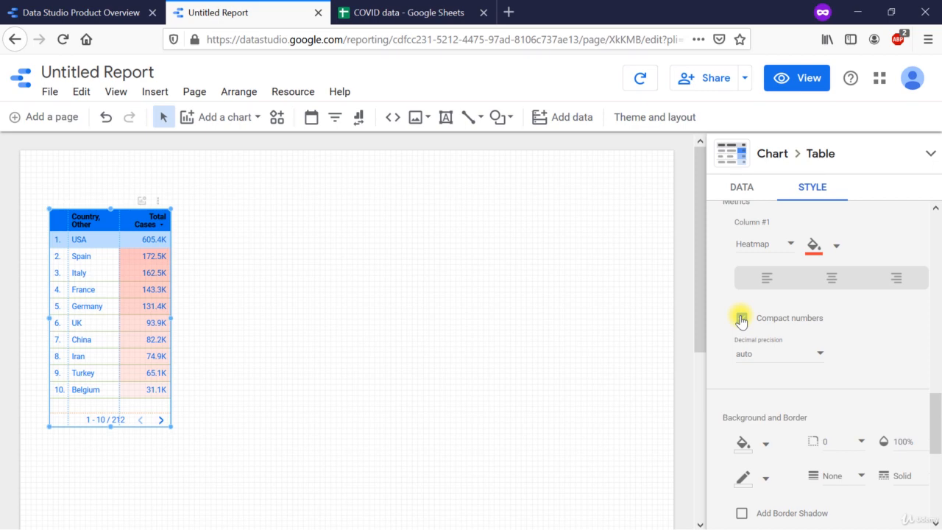
click(741, 318)
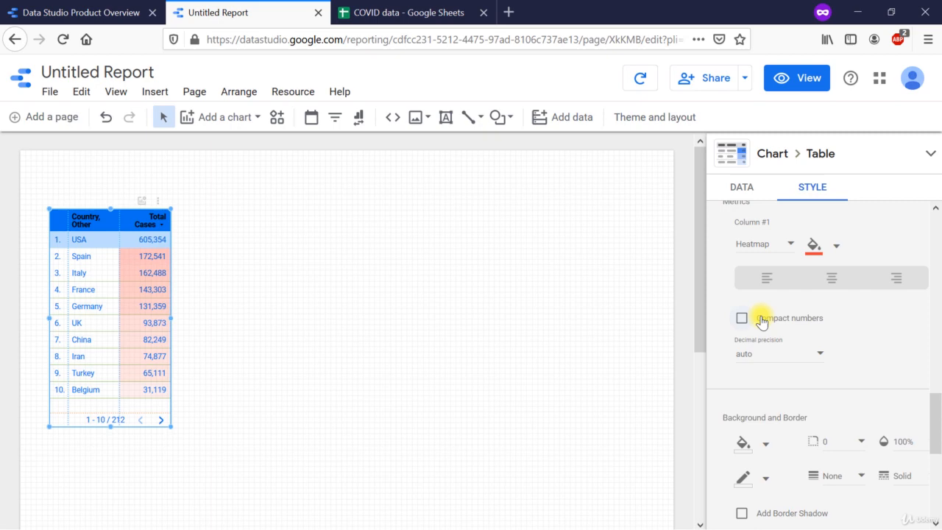
Step: Look through the decimal precision choices for Total Cases and the table's background and border options without changing them
click(814, 355)
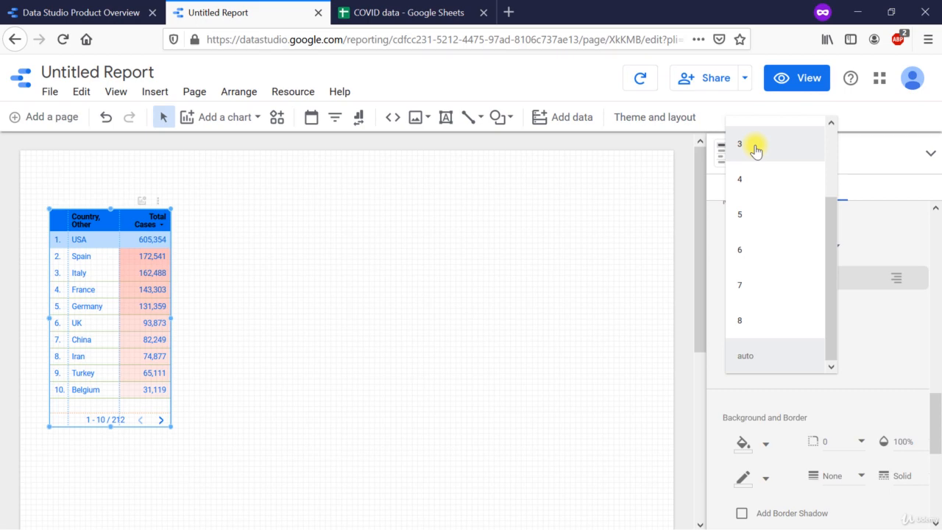
scroll(775, 398, down, 3)
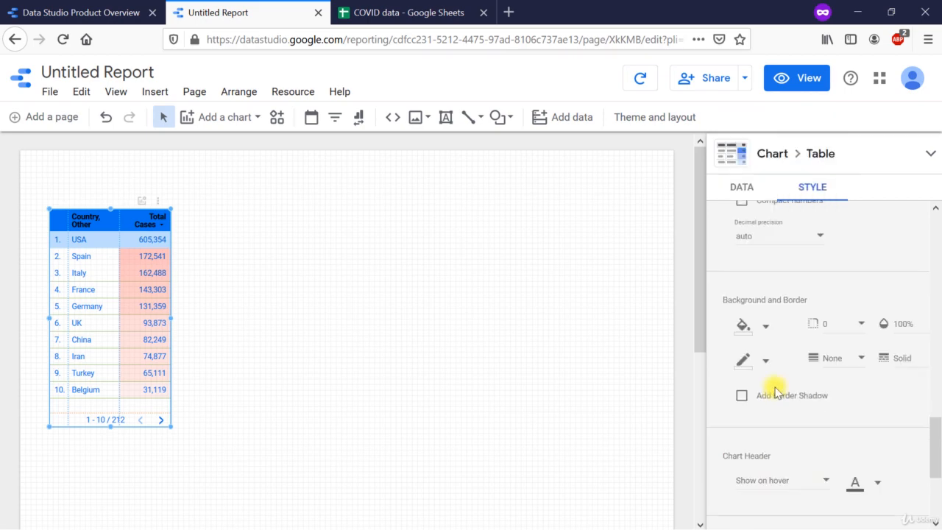
click(767, 328)
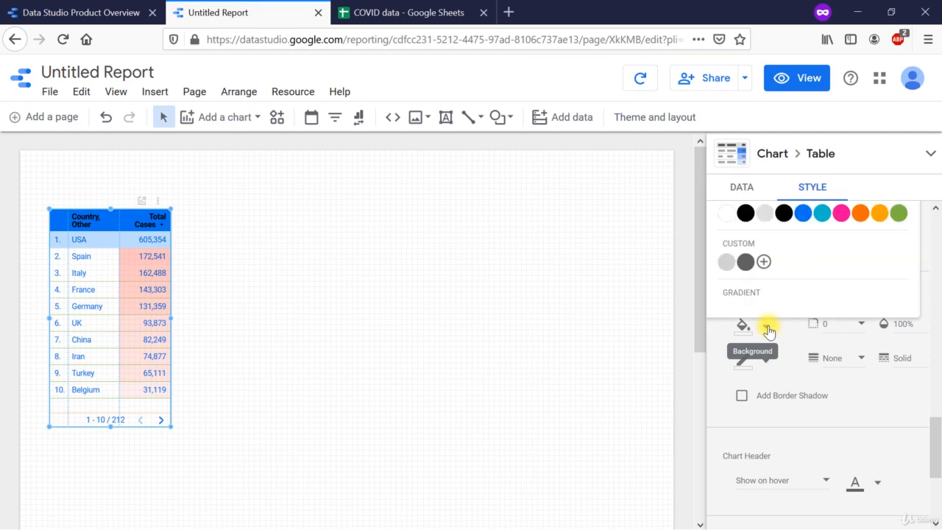
click(786, 340)
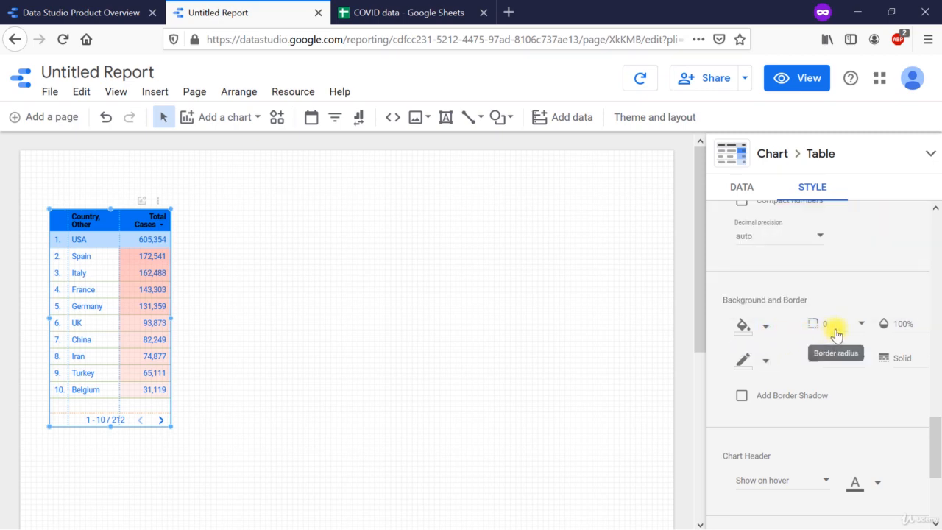
scroll(842, 390, down, 2)
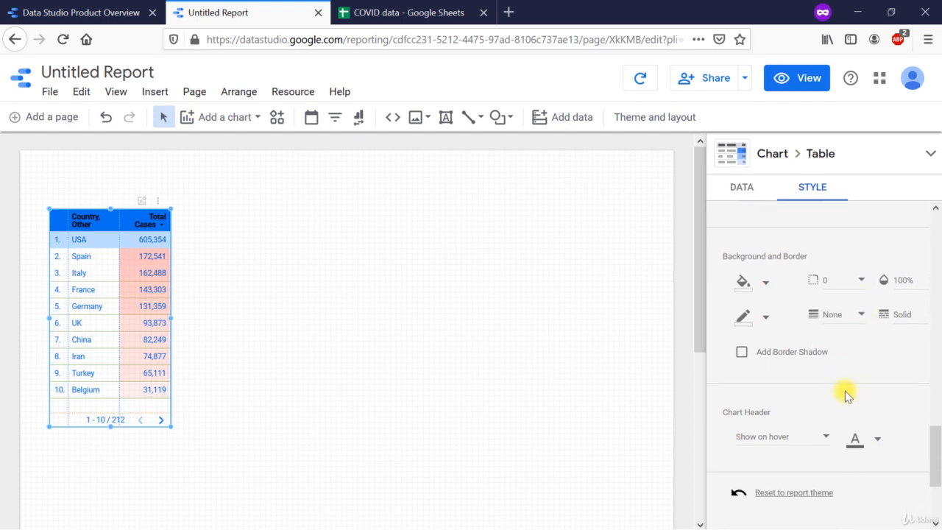
scroll(847, 395, down, 2)
scroll(845, 395, down, 2)
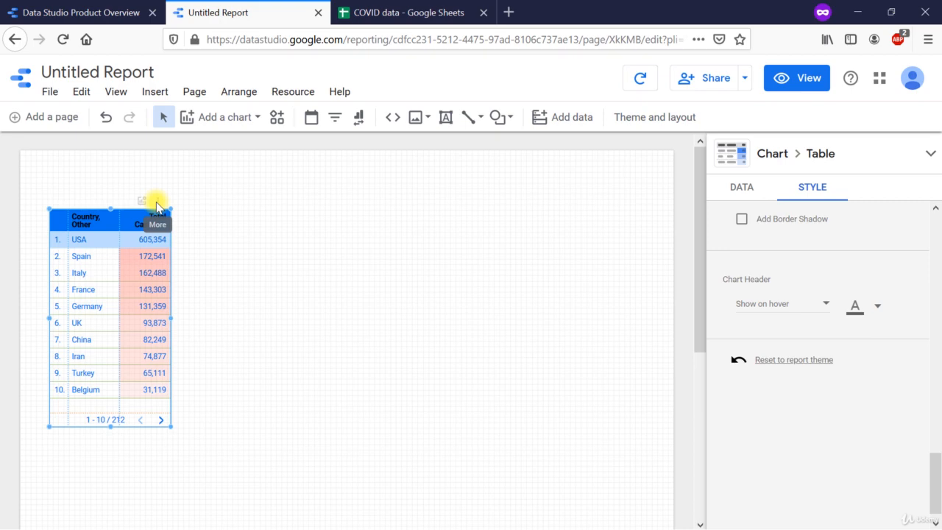
Step: Examine the chart header's visibility and font color choices, keeping Show on hover, and review the table's other style settings
click(825, 307)
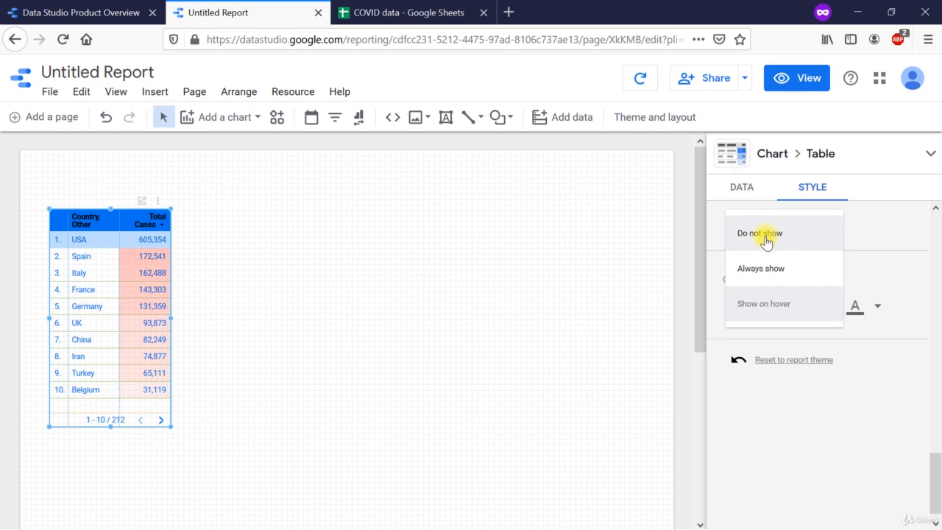
click(771, 312)
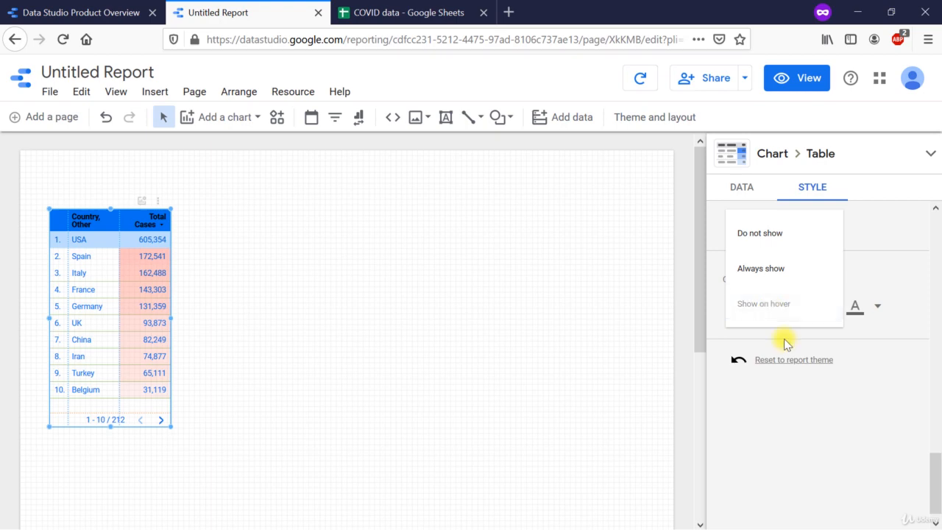
click(879, 309)
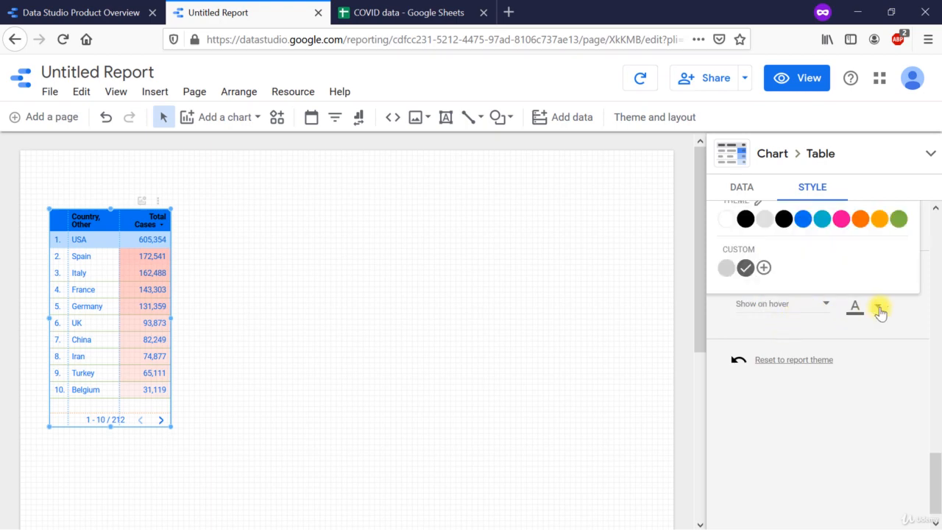
scroll(879, 309, up, 1)
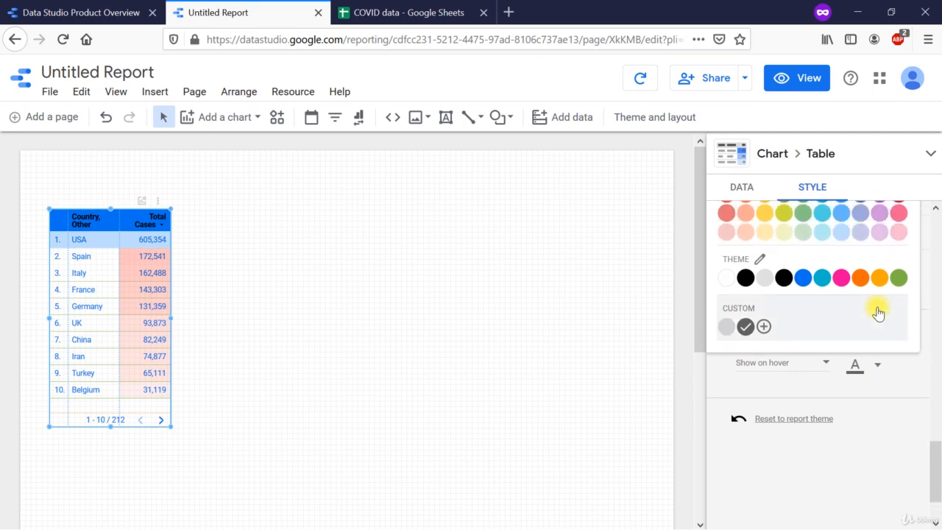
click(871, 377)
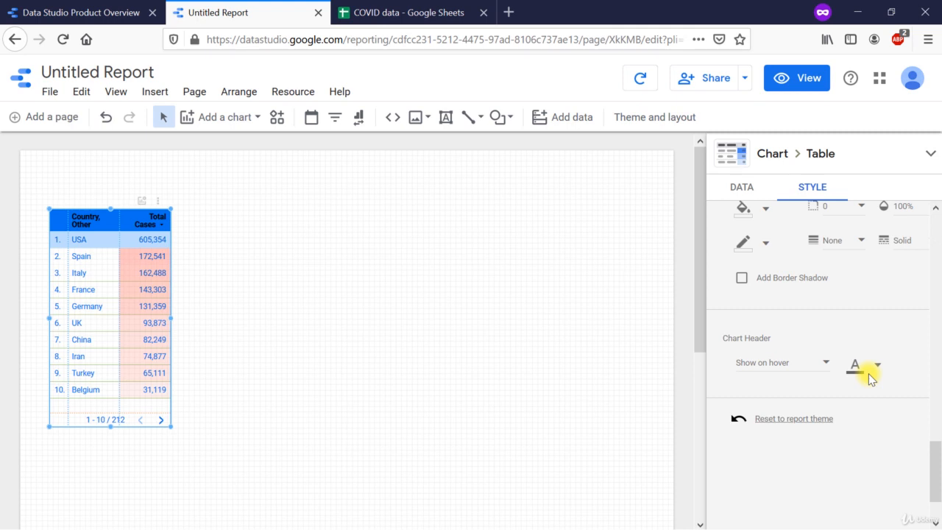
scroll(869, 373, up, 5)
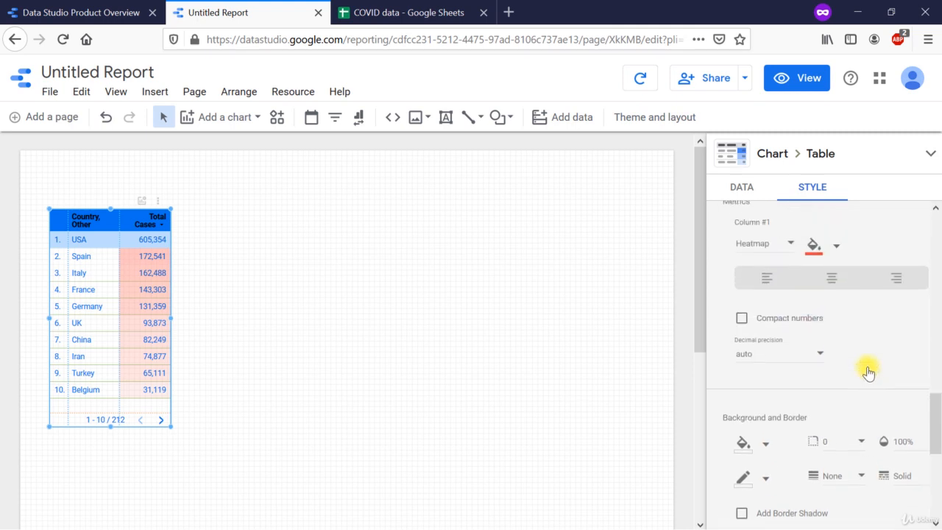
scroll(868, 373, up, 8)
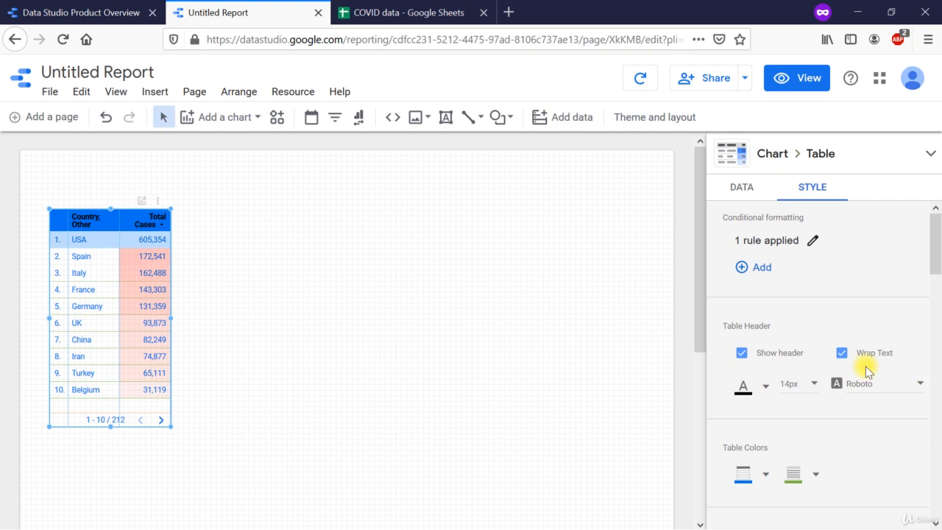
Step: Switch the report to view mode and page forward and back through the table's country rows
click(807, 79)
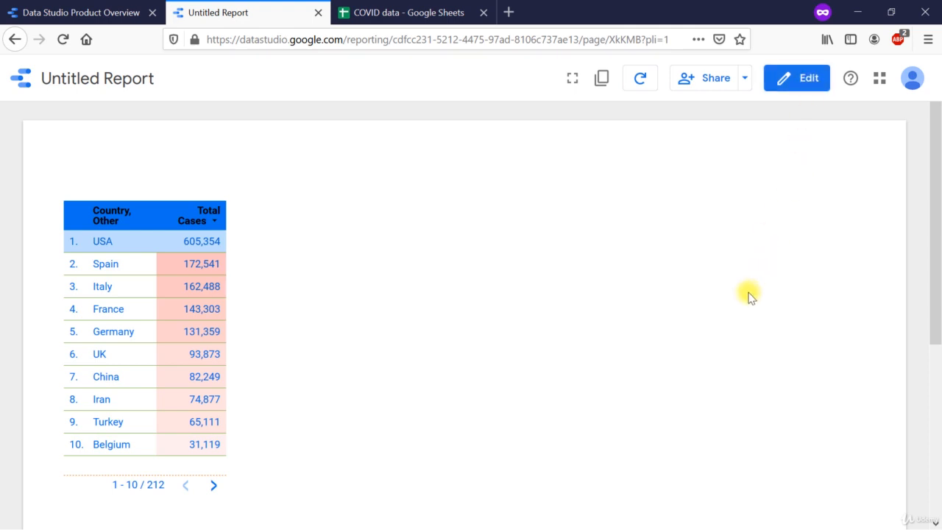
click(213, 487)
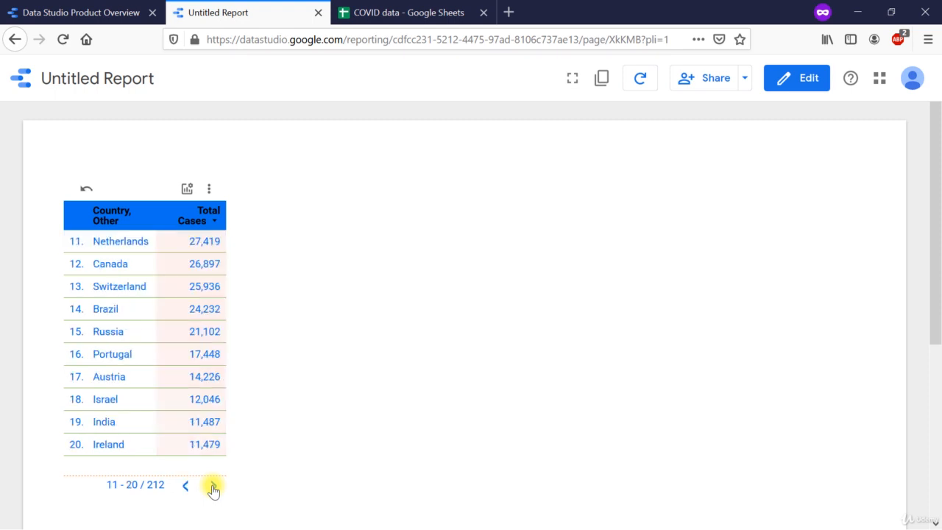
click(213, 487)
click(213, 487)
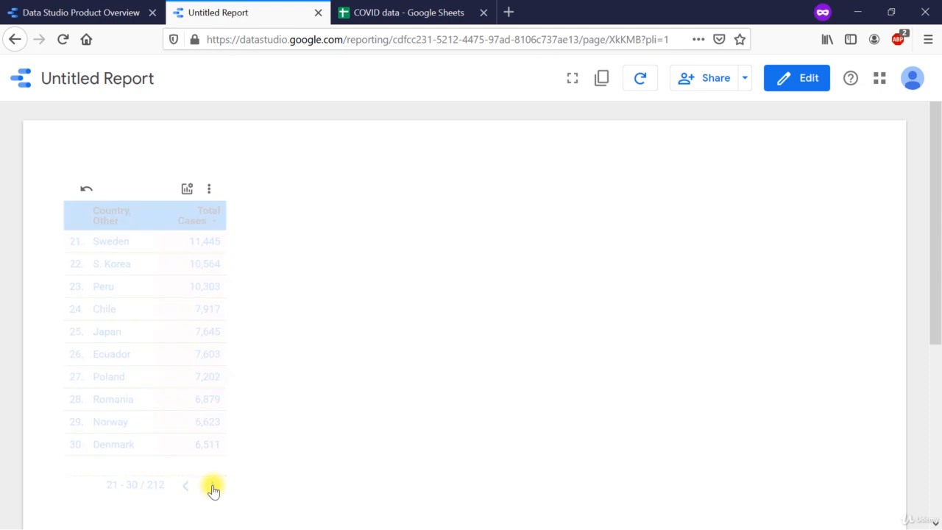
click(213, 487)
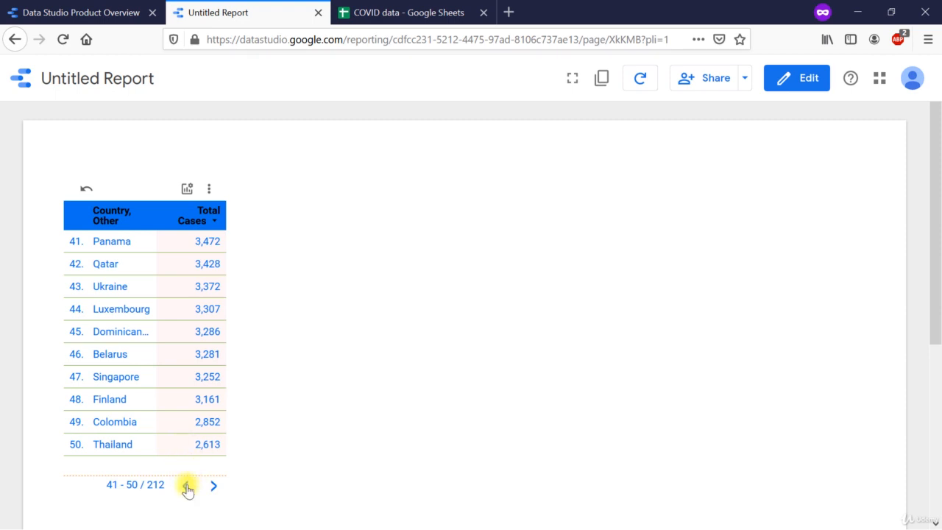
click(185, 485)
click(185, 486)
click(186, 486)
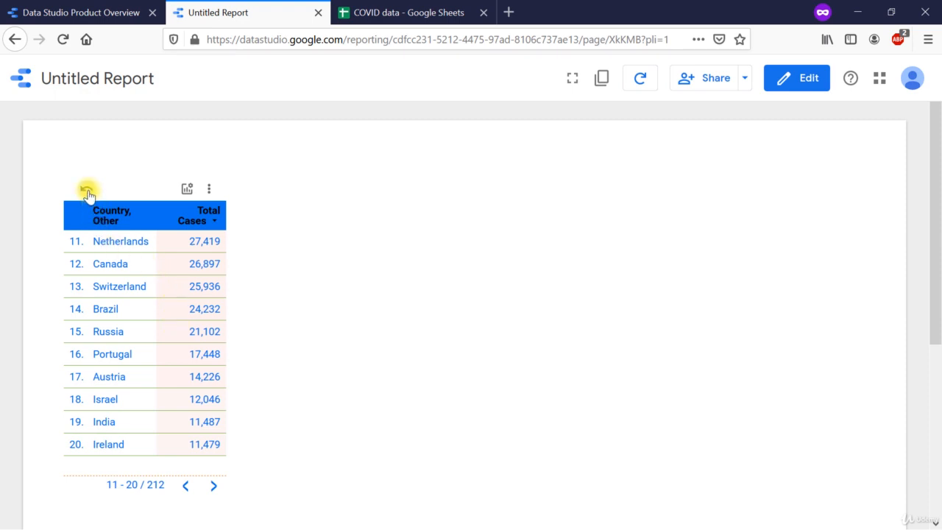
Step: Try showing the optional Total Recovered metric in the table alongside Total Cases
click(188, 189)
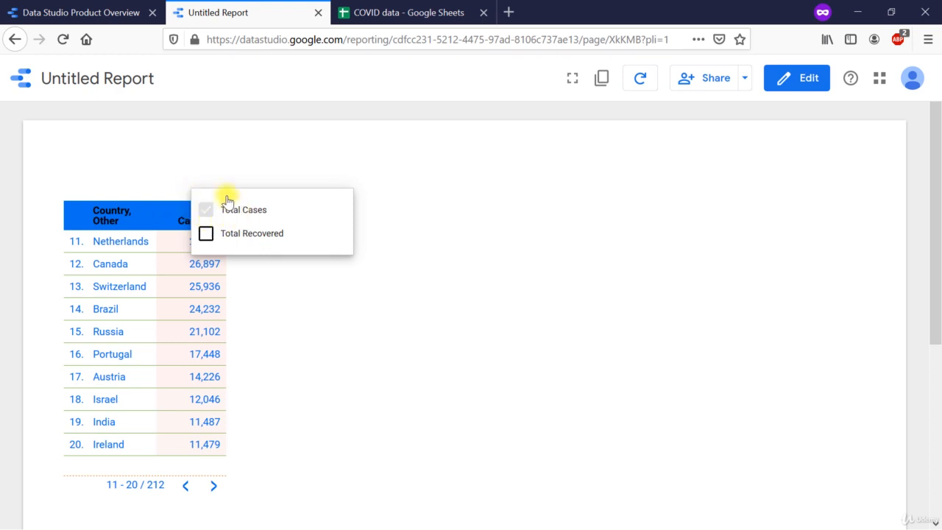
click(207, 235)
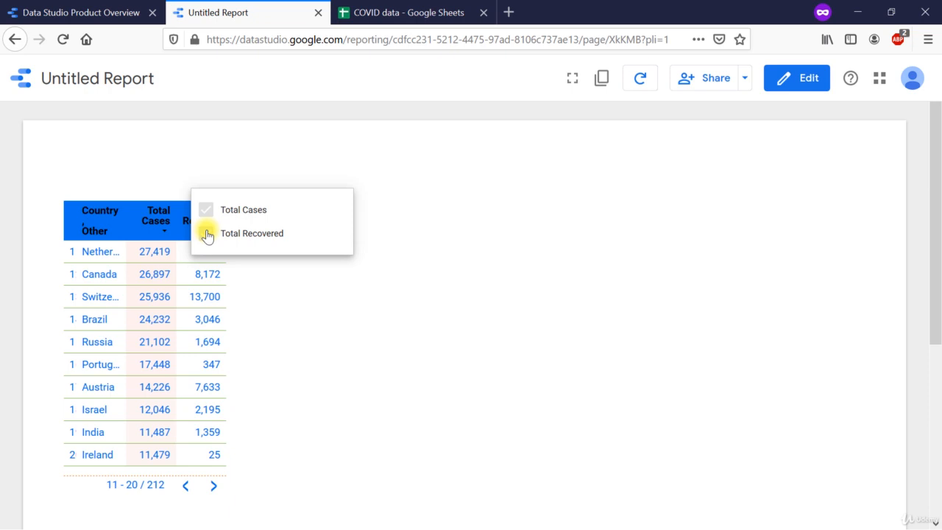
click(207, 233)
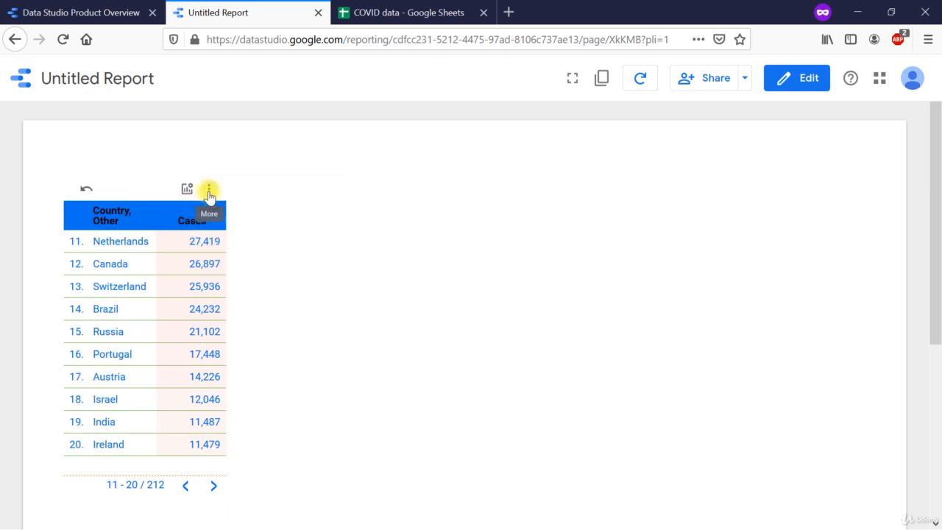
Step: Look through the table's sorting, download and export options, and return to the first page of rows
click(209, 192)
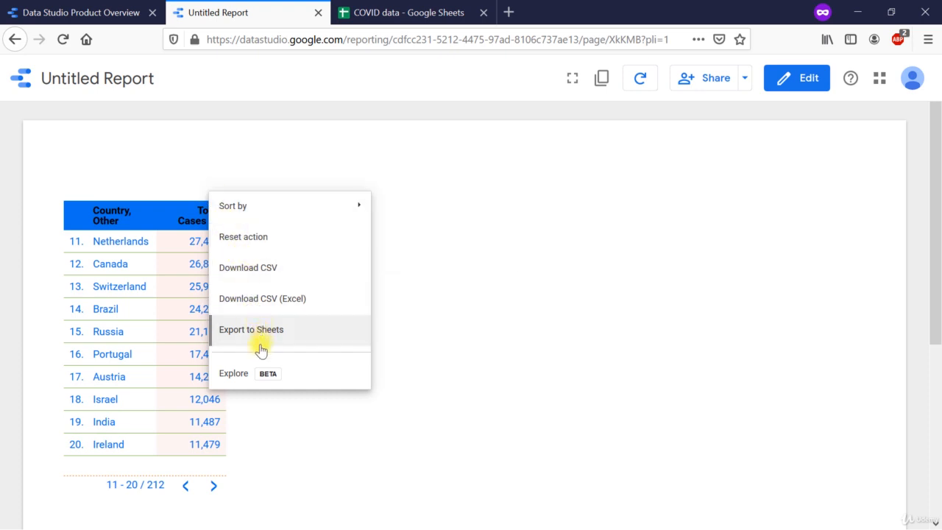
click(162, 209)
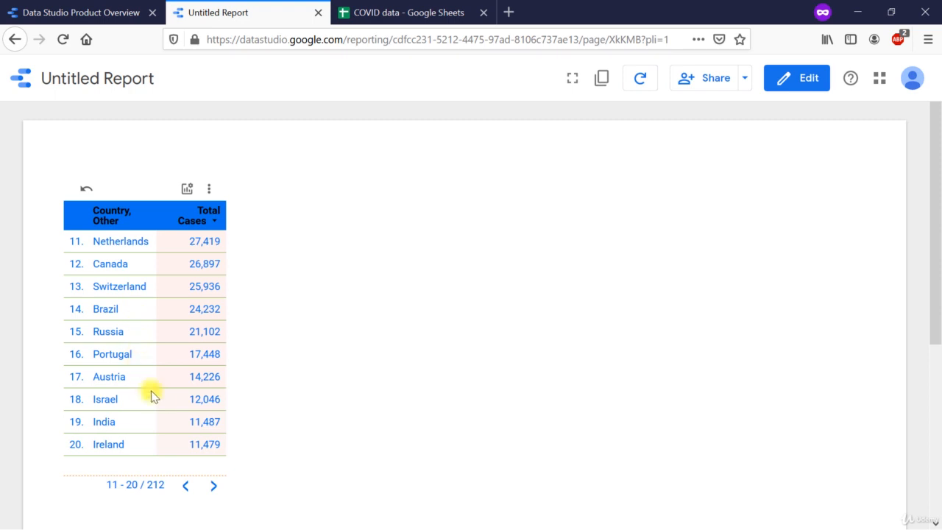
click(184, 488)
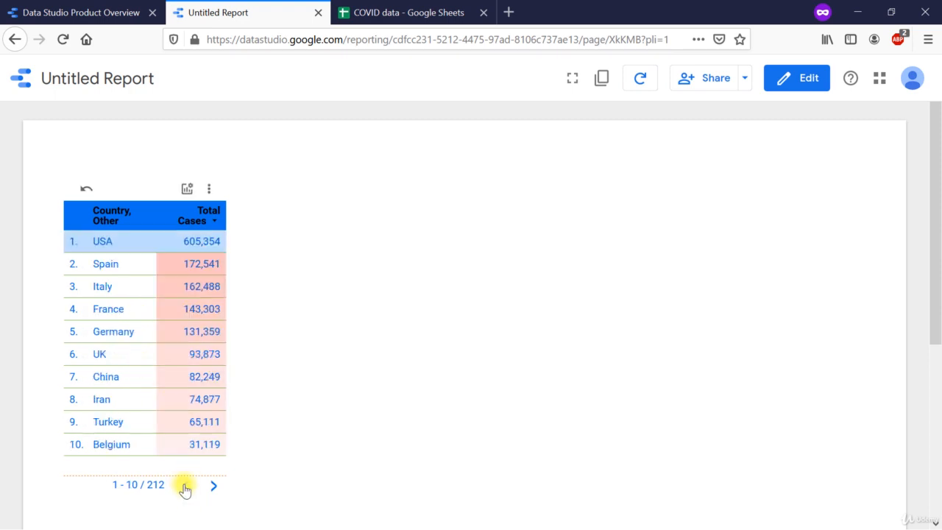